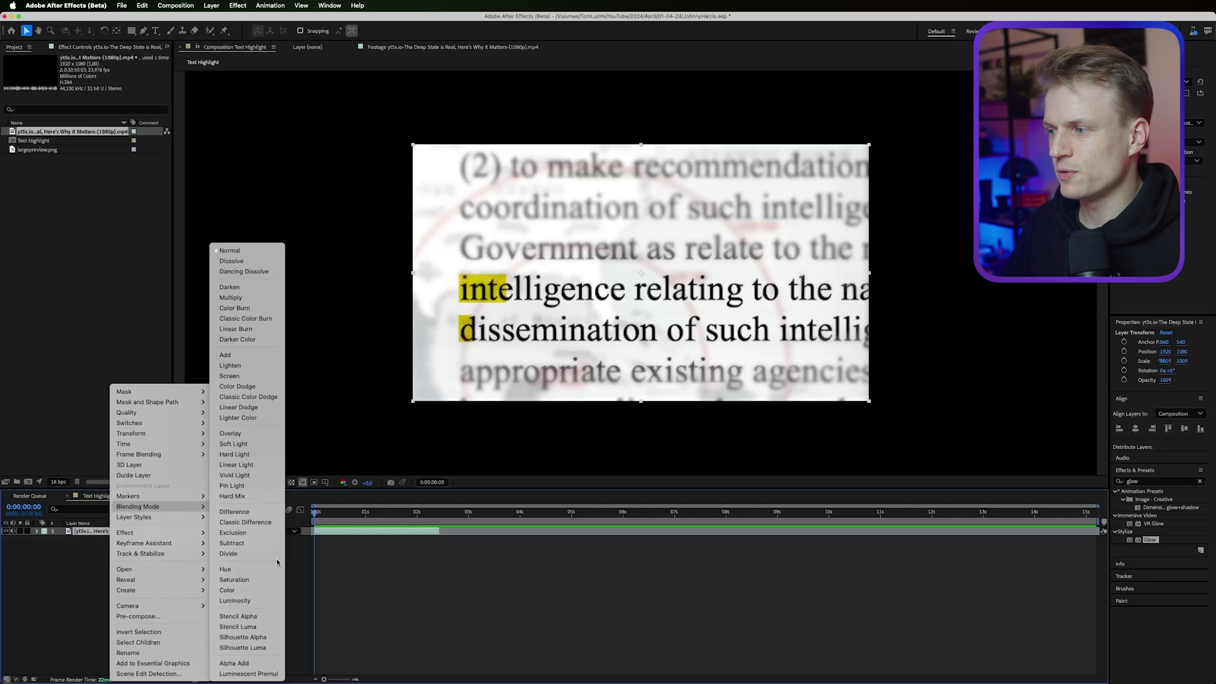
# Step: Dismiss the blend-mode menu and scrub forward to watch the highlight sweep across 'intelligence'
pyautogui.click(413, 406)
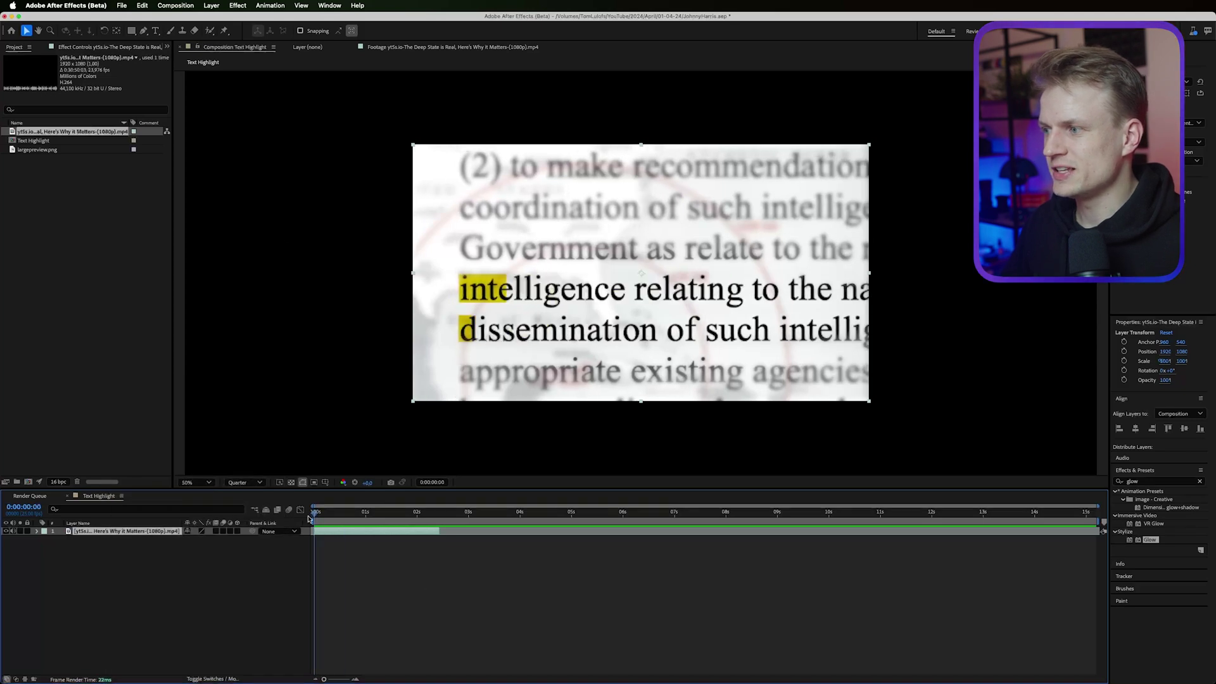
pyautogui.moveTo(315, 518)
pyautogui.mouseDown()
pyautogui.moveTo(386, 516)
pyautogui.moveTo(324, 513)
pyautogui.mouseUp()
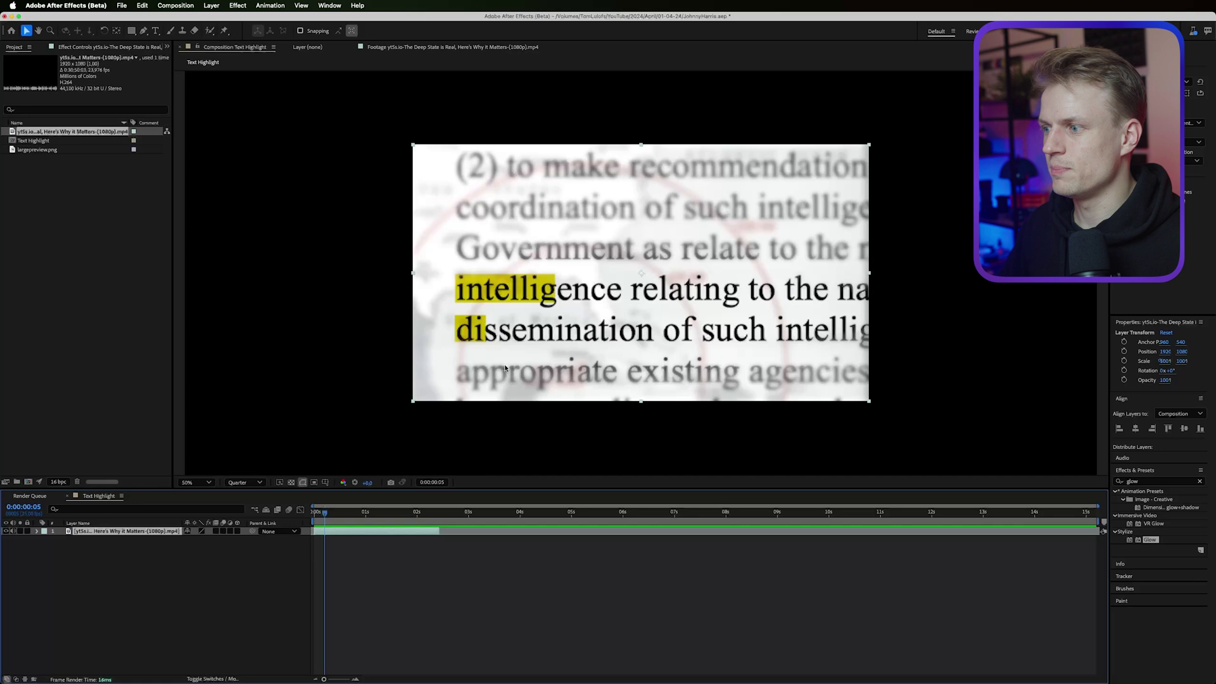
# Step: Add largepreview.png to the timeline and scale it up to about 940%
pyautogui.moveTo(38, 150); pyautogui.dragTo(126, 526)
pyautogui.press('s')
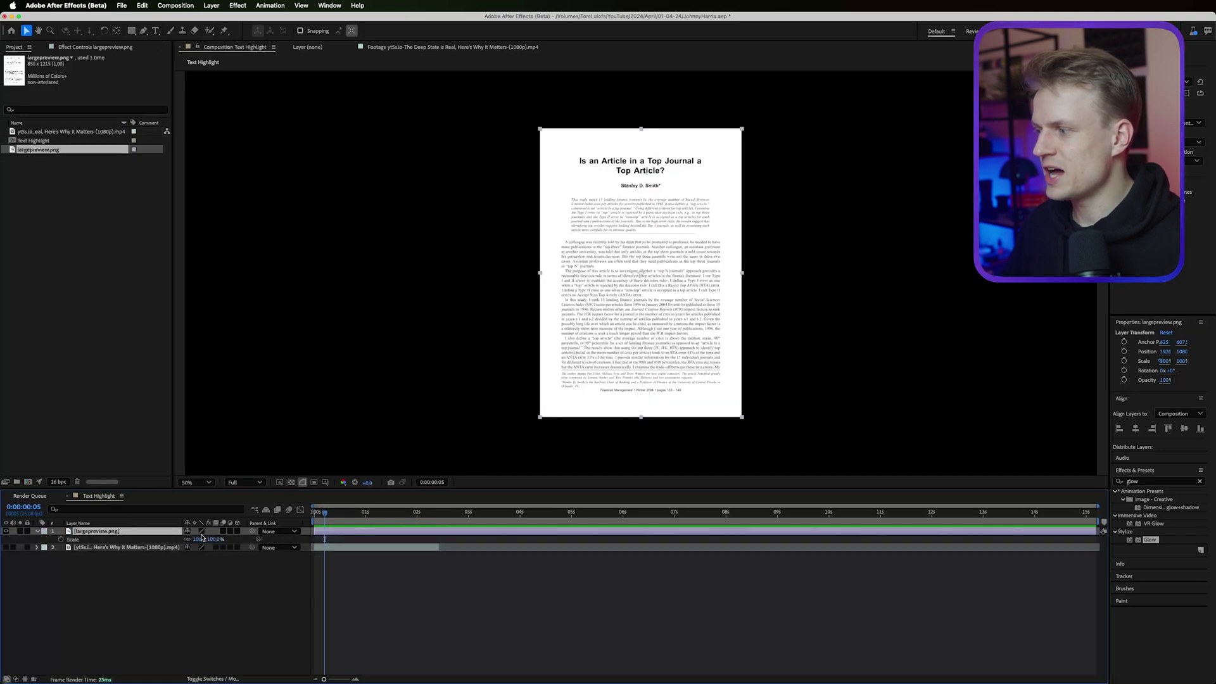
pyautogui.moveTo(212, 539); pyautogui.dragTo(254, 539)
pyautogui.press(',')
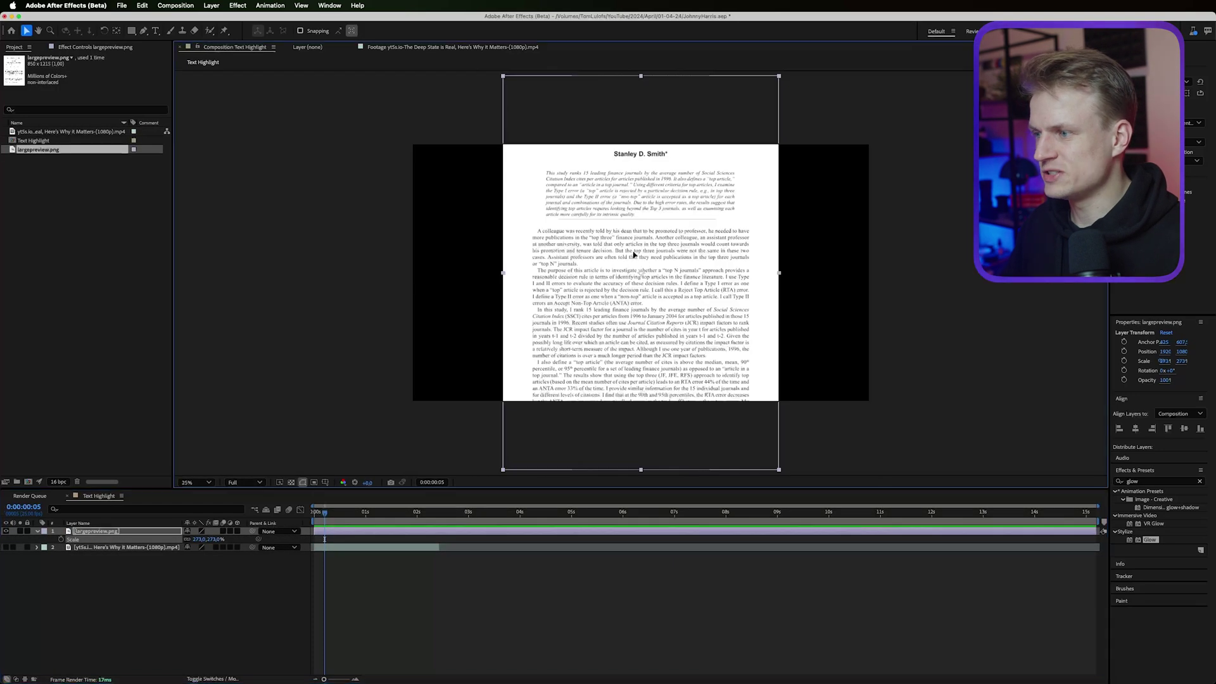
pyautogui.moveTo(204, 539); pyautogui.dragTo(253, 539)
# Step: Position the page so a paragraph fills the frame and make the layer 3D
pyautogui.moveTo(640, 305); pyautogui.dragTo(728, 253)
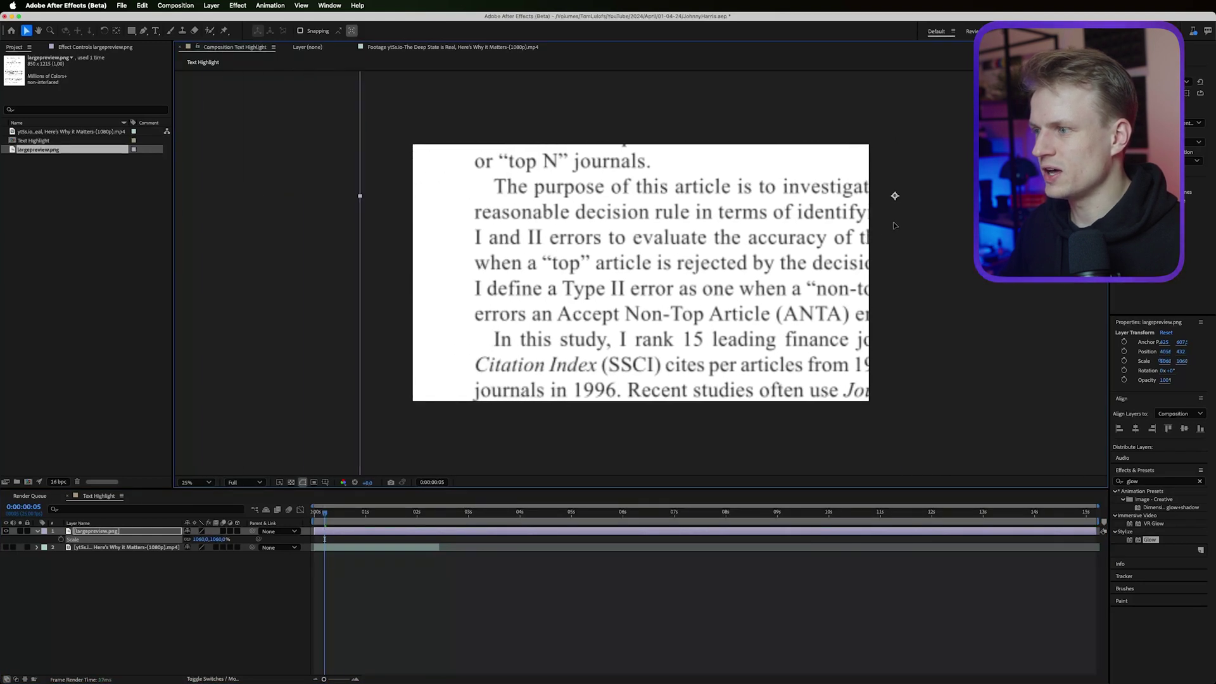
pyautogui.moveTo(228, 539); pyautogui.dragTo(211, 539)
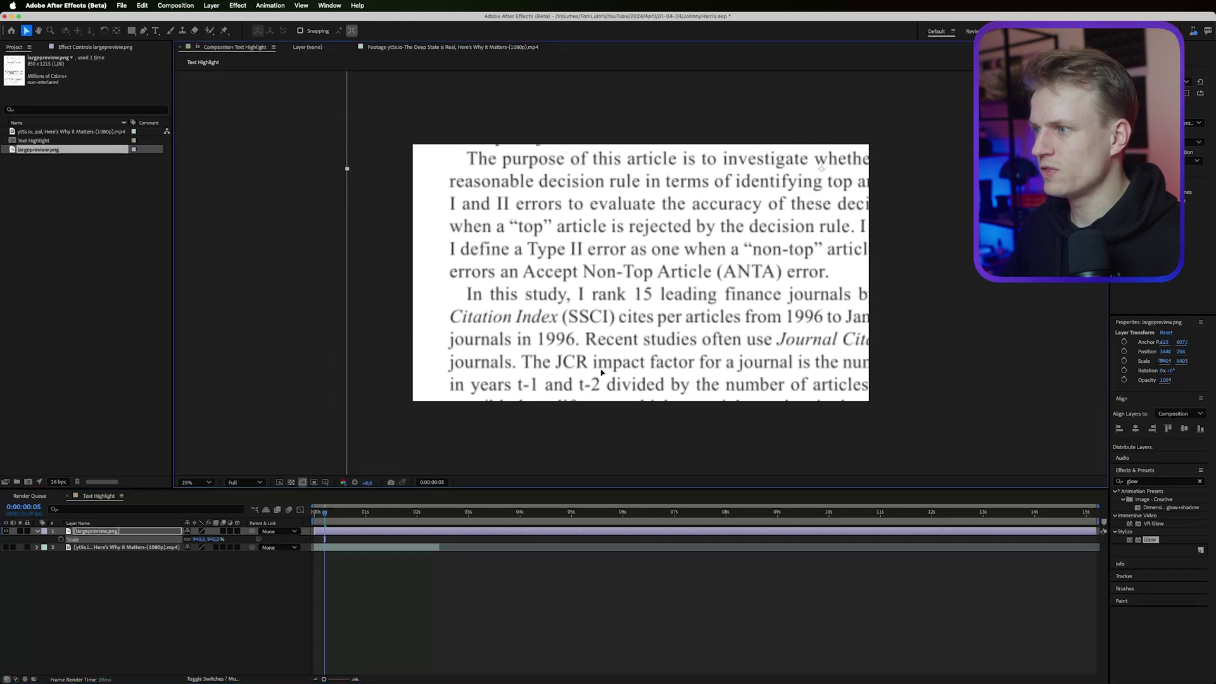
pyautogui.moveTo(491, 405); pyautogui.dragTo(488, 467)
pyautogui.click(238, 531)
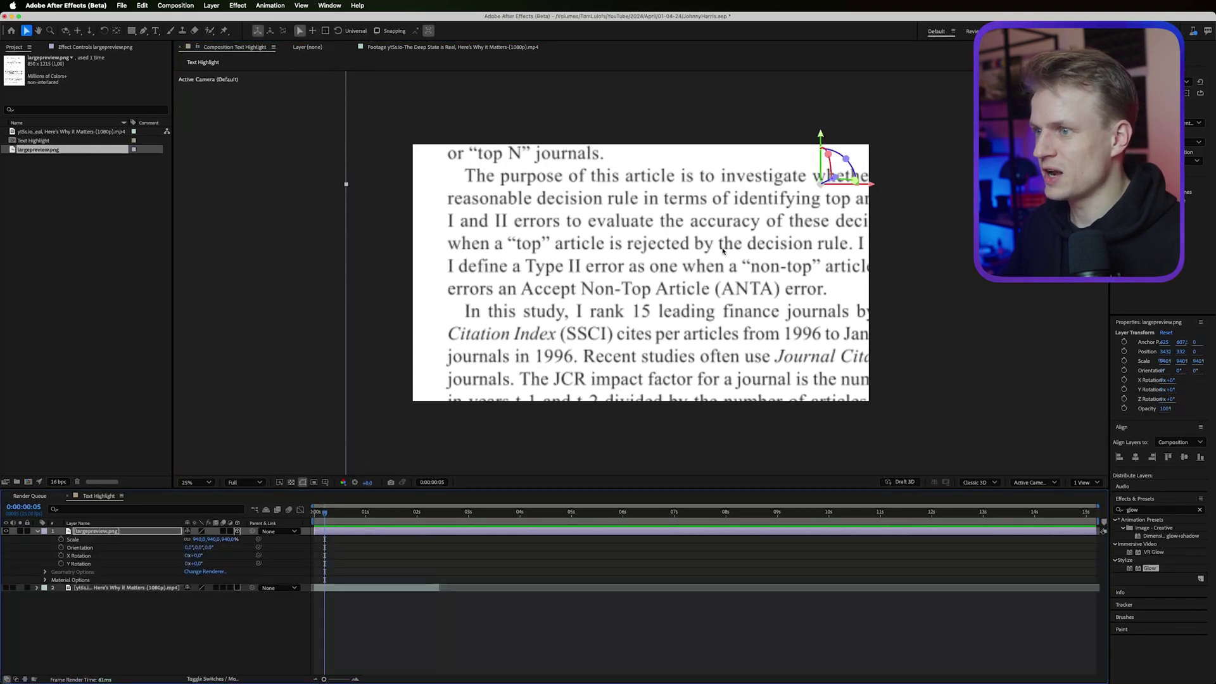
pyautogui.moveTo(723, 251); pyautogui.dragTo(721, 250)
# Step: Duplicate the page layer and push the second copy back to Z 2050
pyautogui.hotkey('ctrl', 'd')
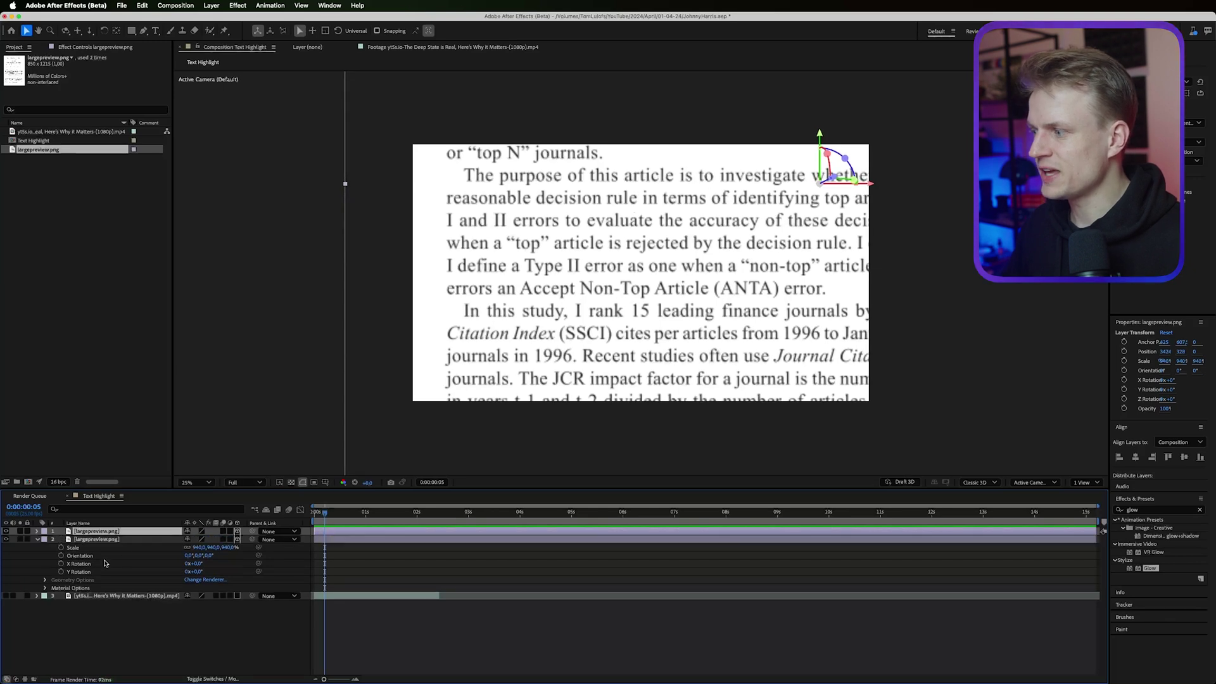
pyautogui.click(100, 540)
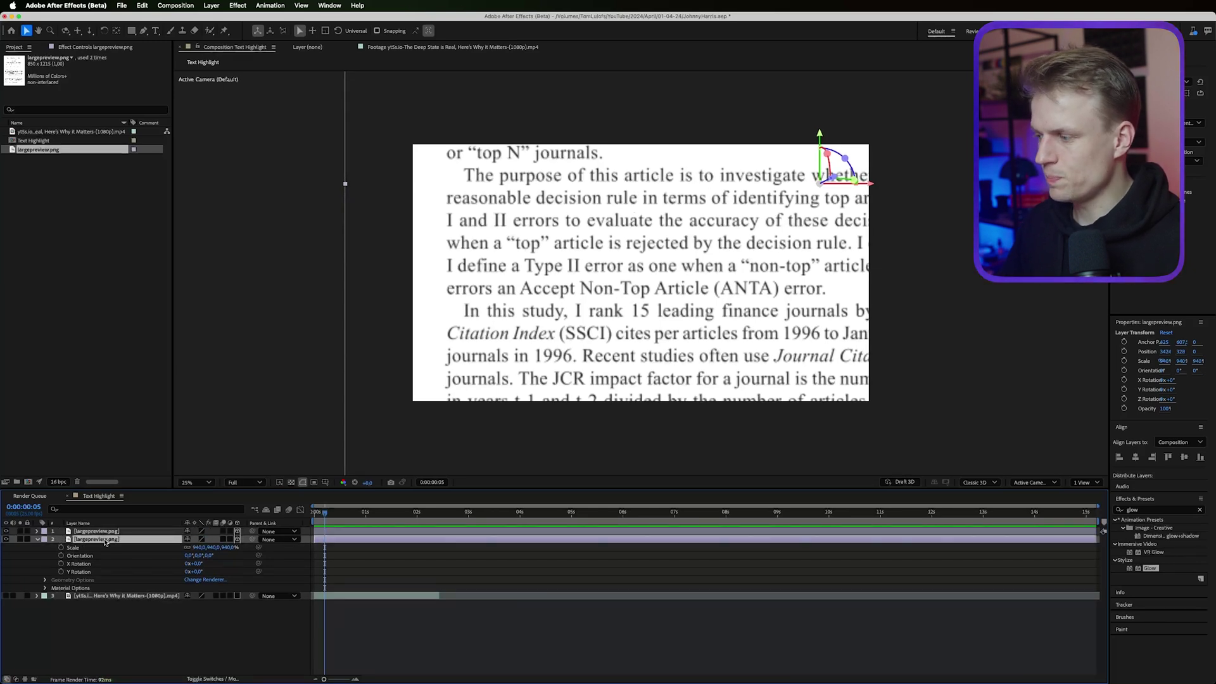
pyautogui.press('p')
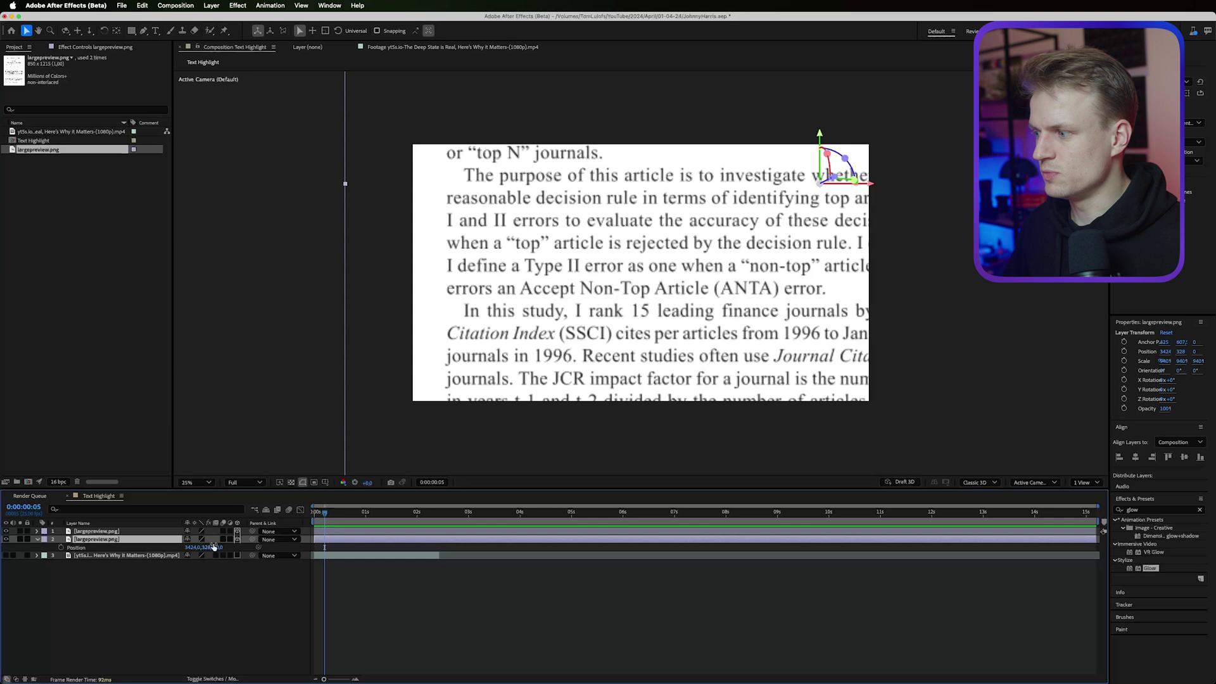
pyautogui.moveTo(217, 549); pyautogui.dragTo(279, 549)
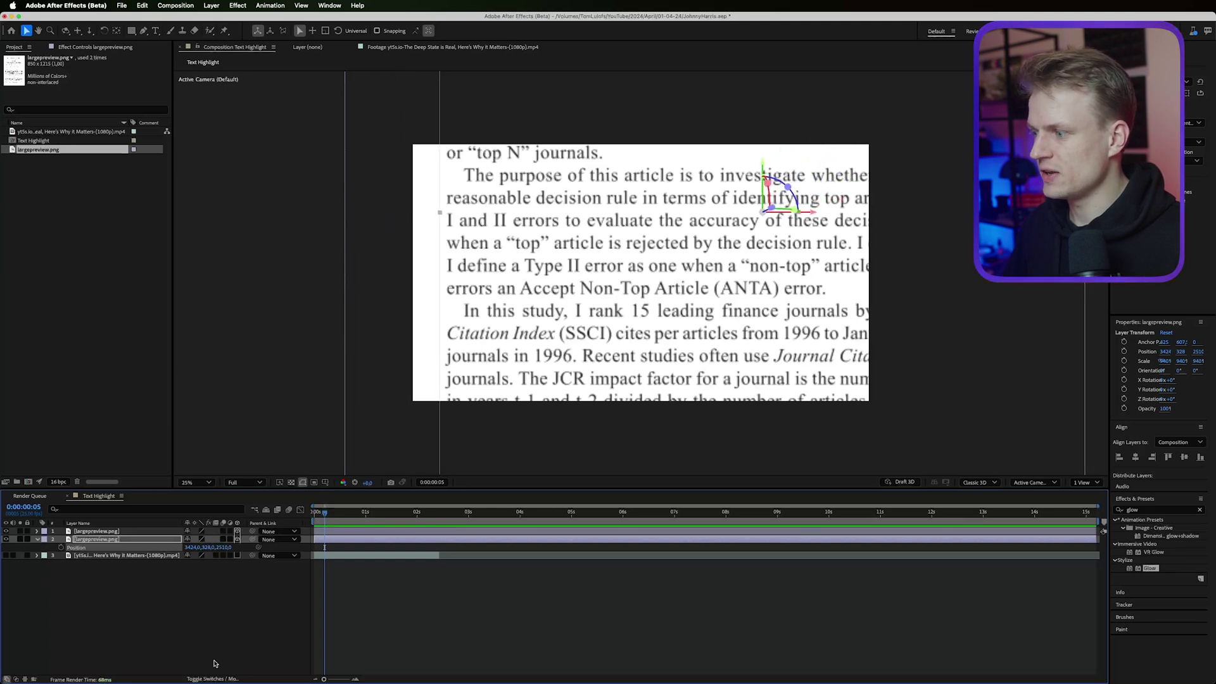
# Step: Set the top page copy's blending mode to Multiply
pyautogui.click(207, 680)
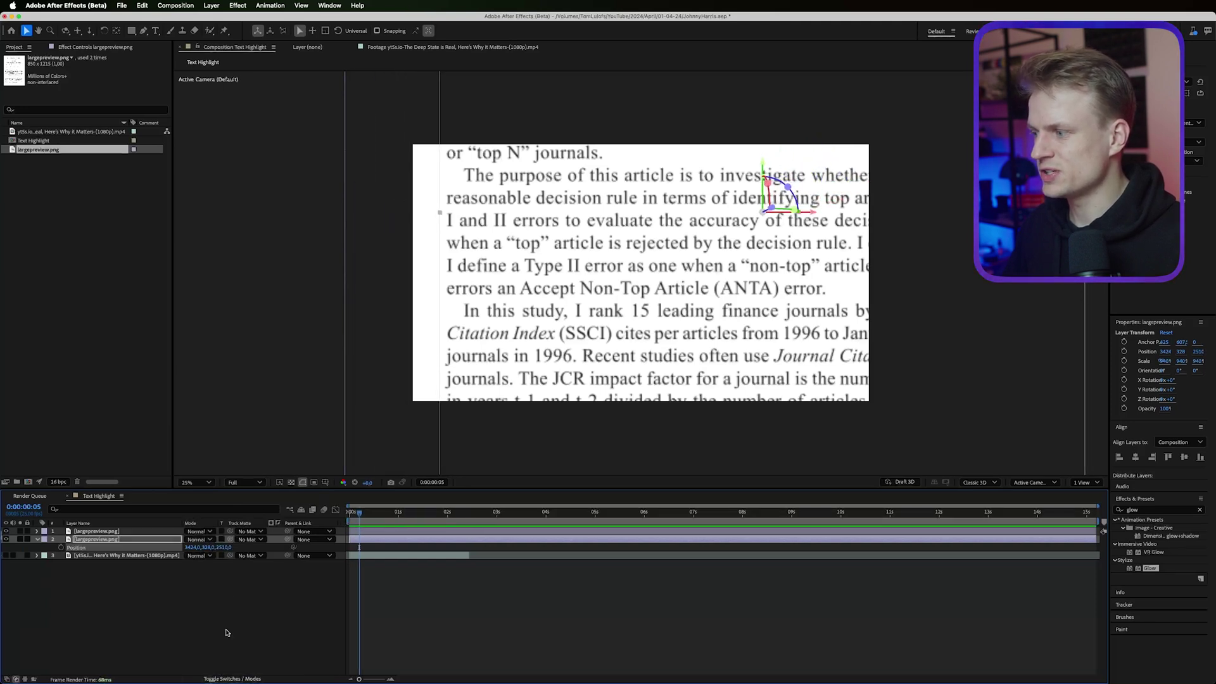
pyautogui.click(194, 532)
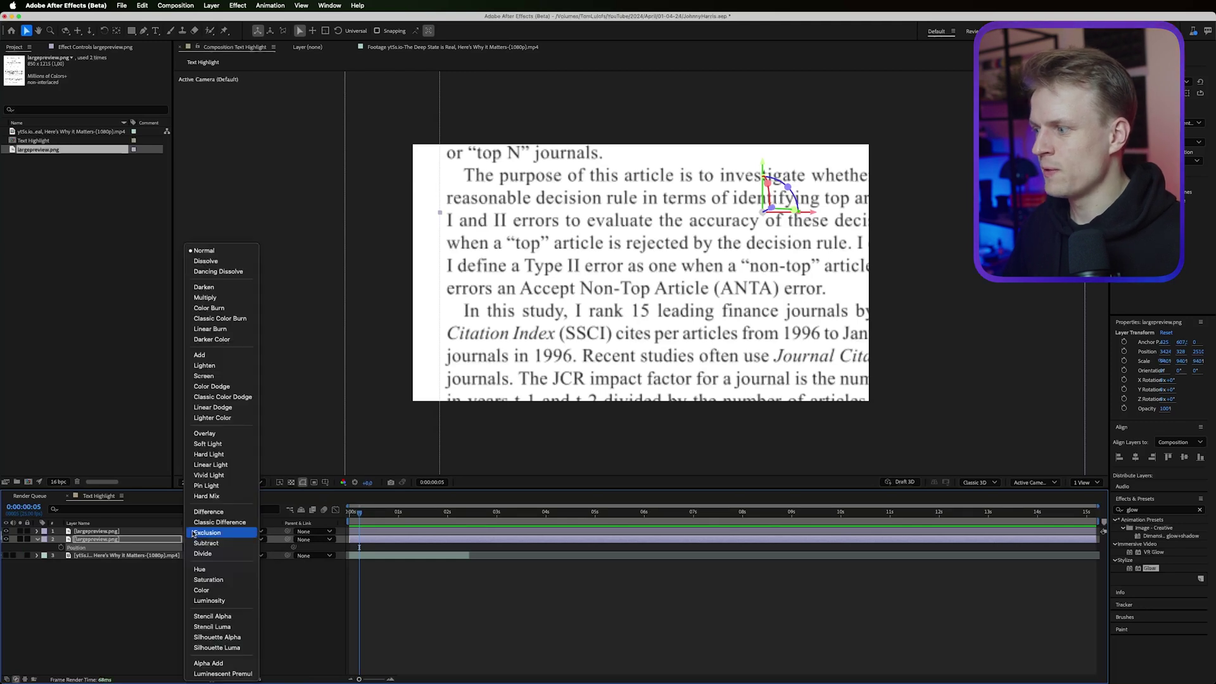
pyautogui.click(204, 297)
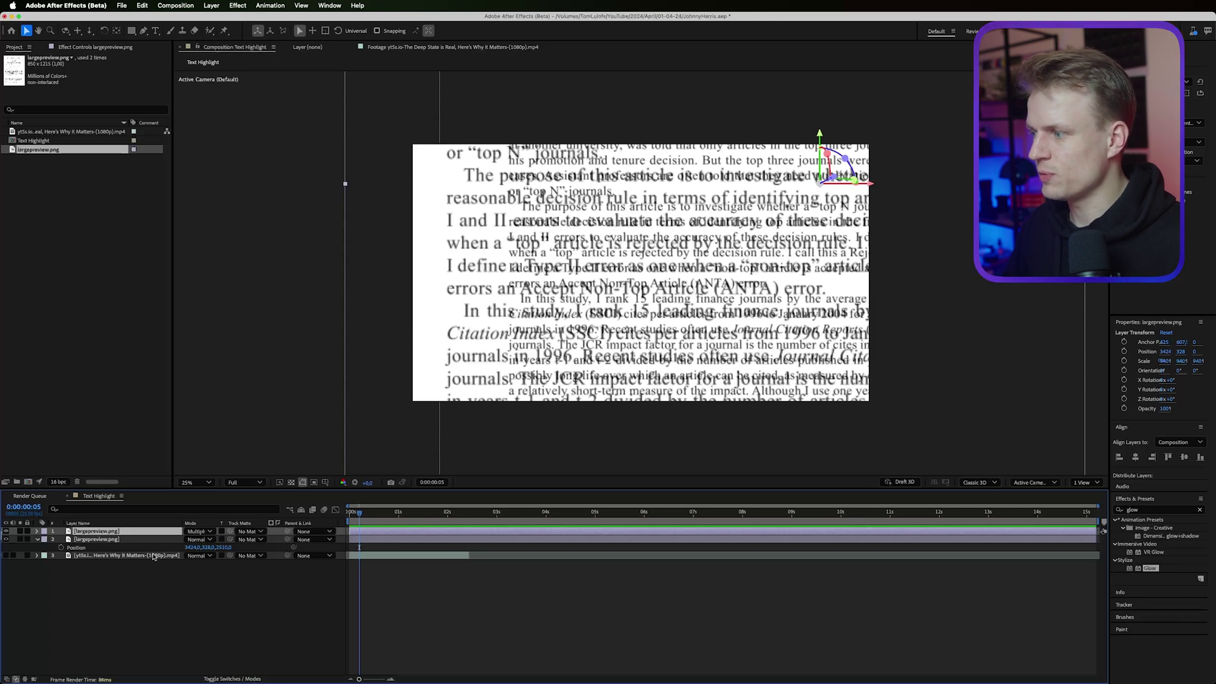
# Step: Create a white solid layer above the back page copy
pyautogui.click(116, 542)
pyautogui.click(211, 5)
pyautogui.moveTo(210, 19)
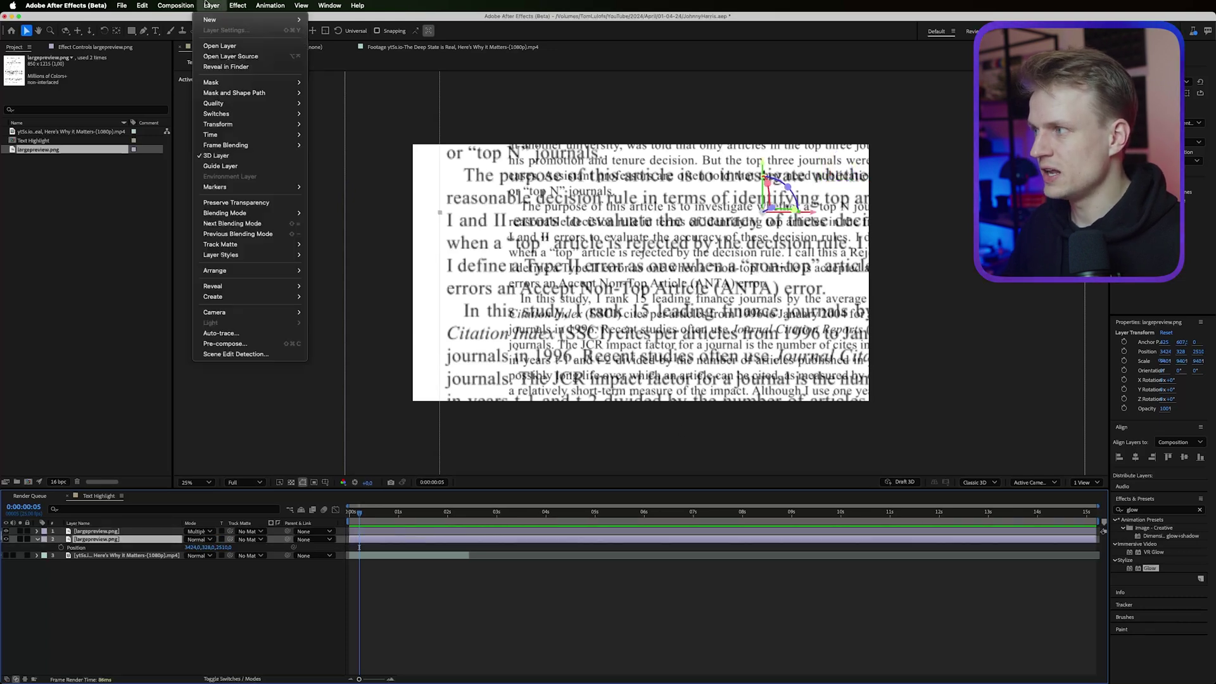
pyautogui.click(320, 29)
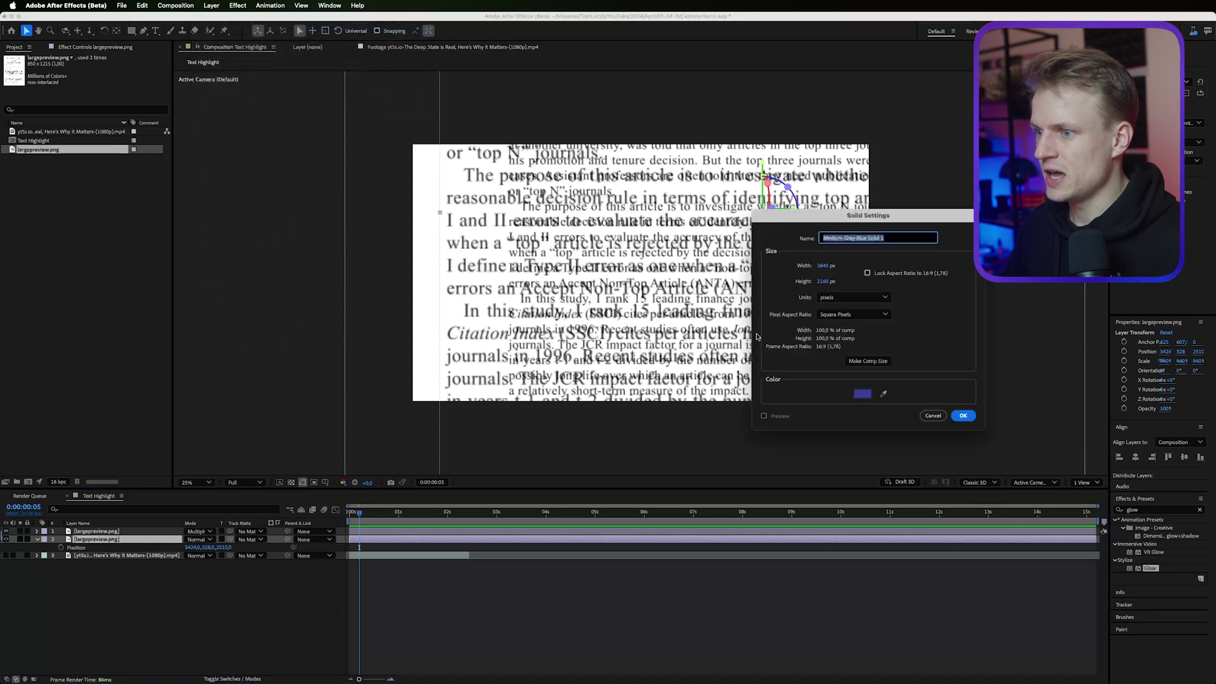
pyautogui.click(860, 394)
pyautogui.click(655, 315)
pyautogui.press('Return')
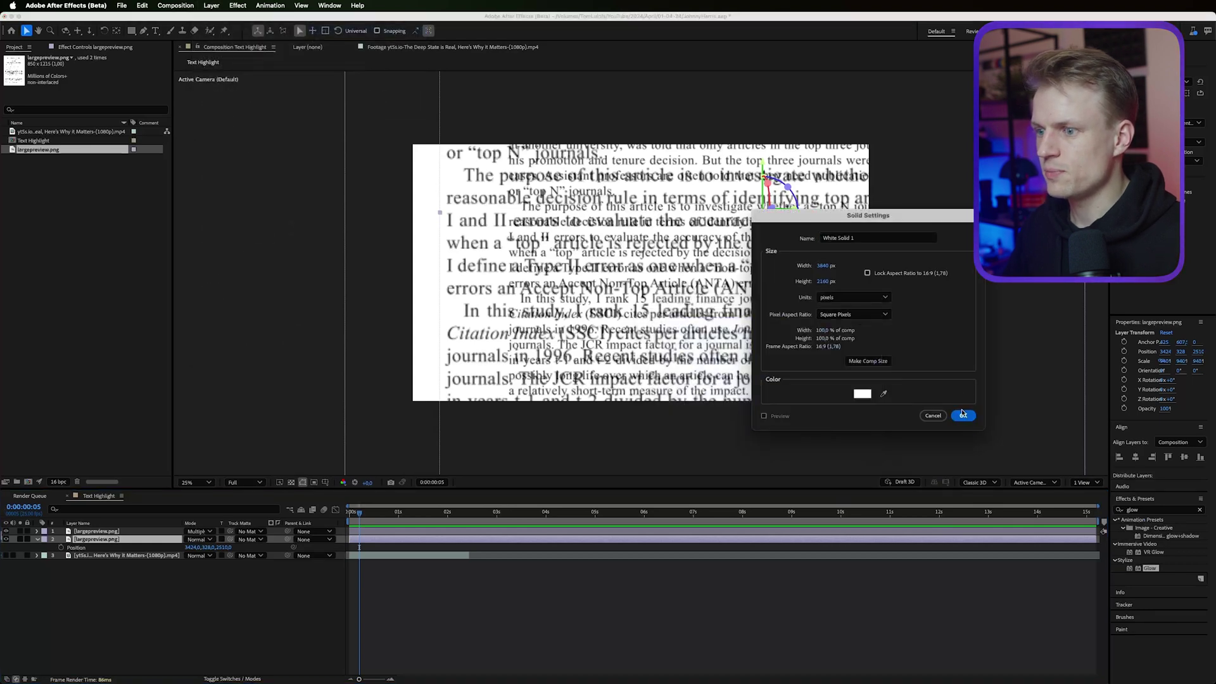
pyautogui.press('Return')
# Step: Lower the white solid's opacity to about 49%
pyautogui.press('t')
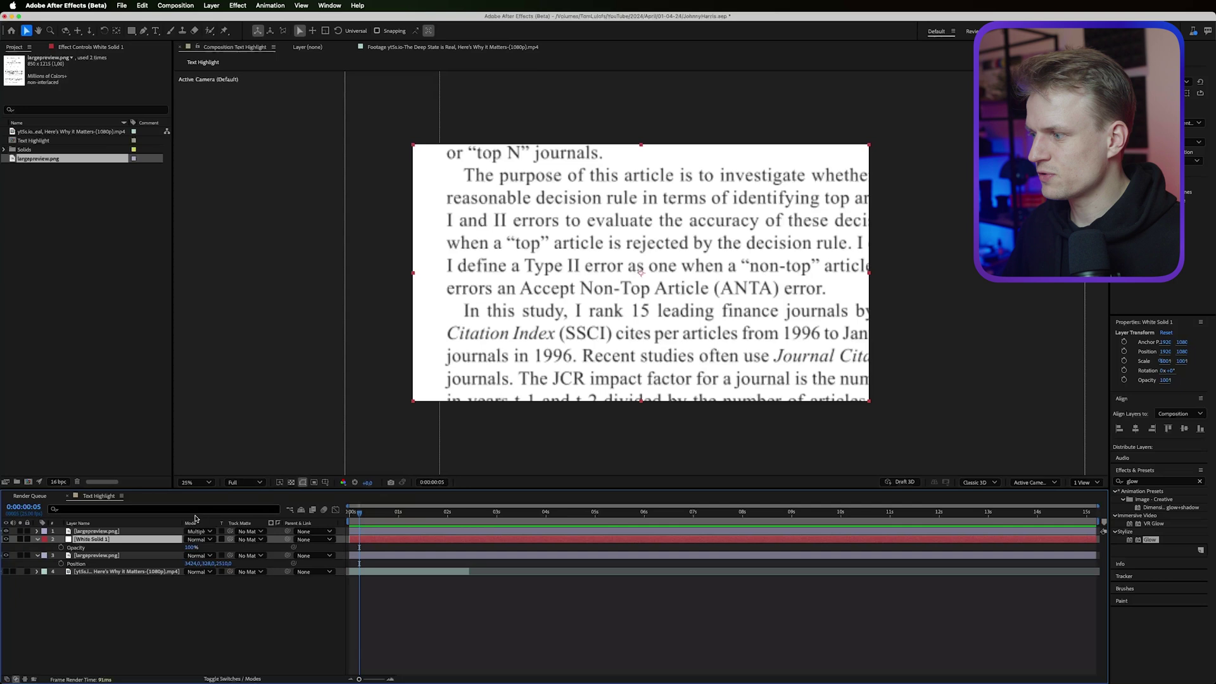
pyautogui.moveTo(192, 549); pyautogui.dragTo(182, 549)
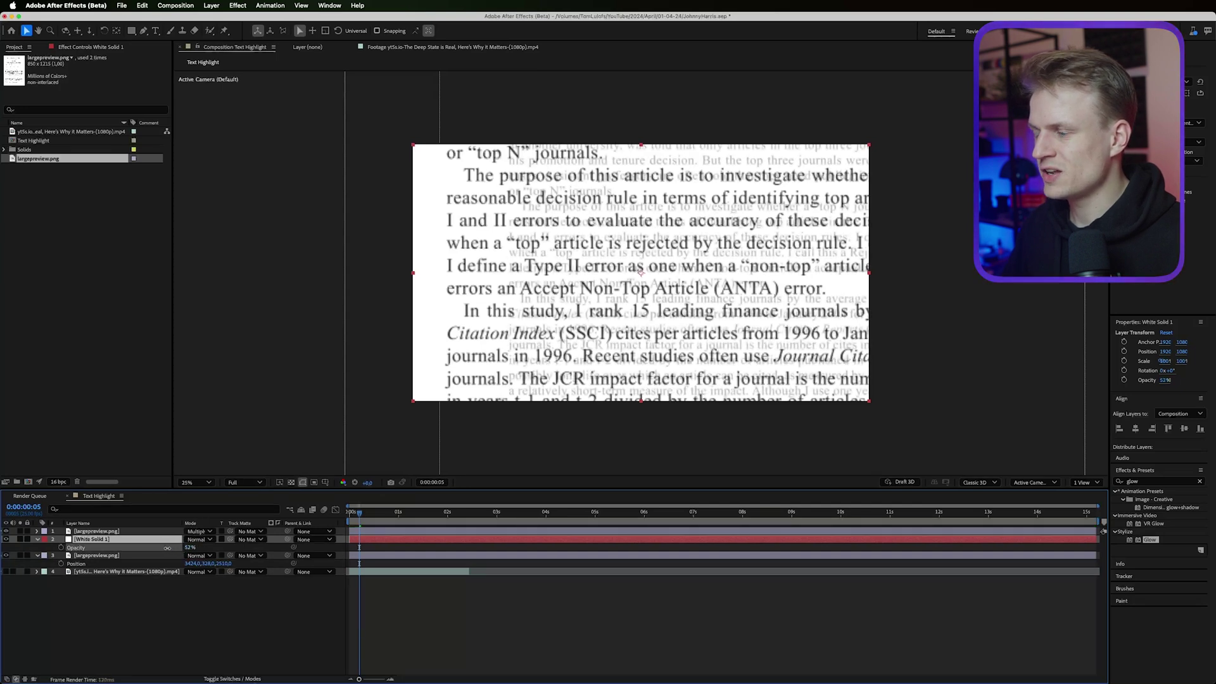
pyautogui.click(127, 555)
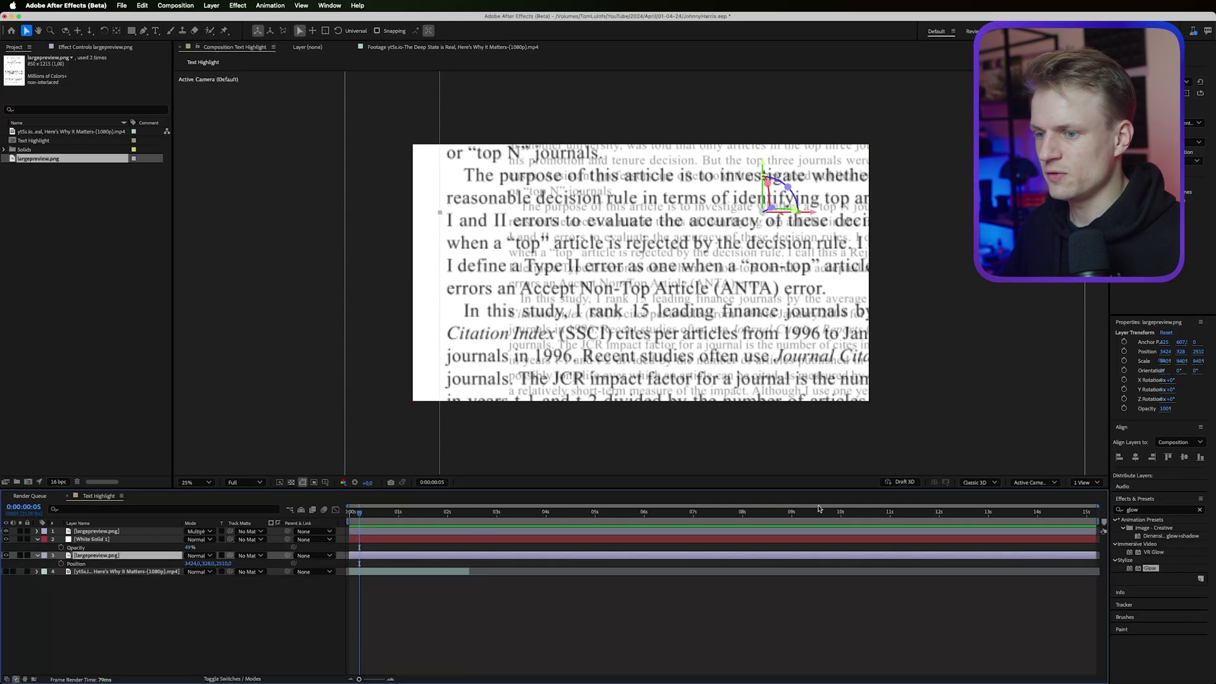
# Step: Apply a light Gaussian Blur to the back page copy
pyautogui.doubleClick(1132, 510)
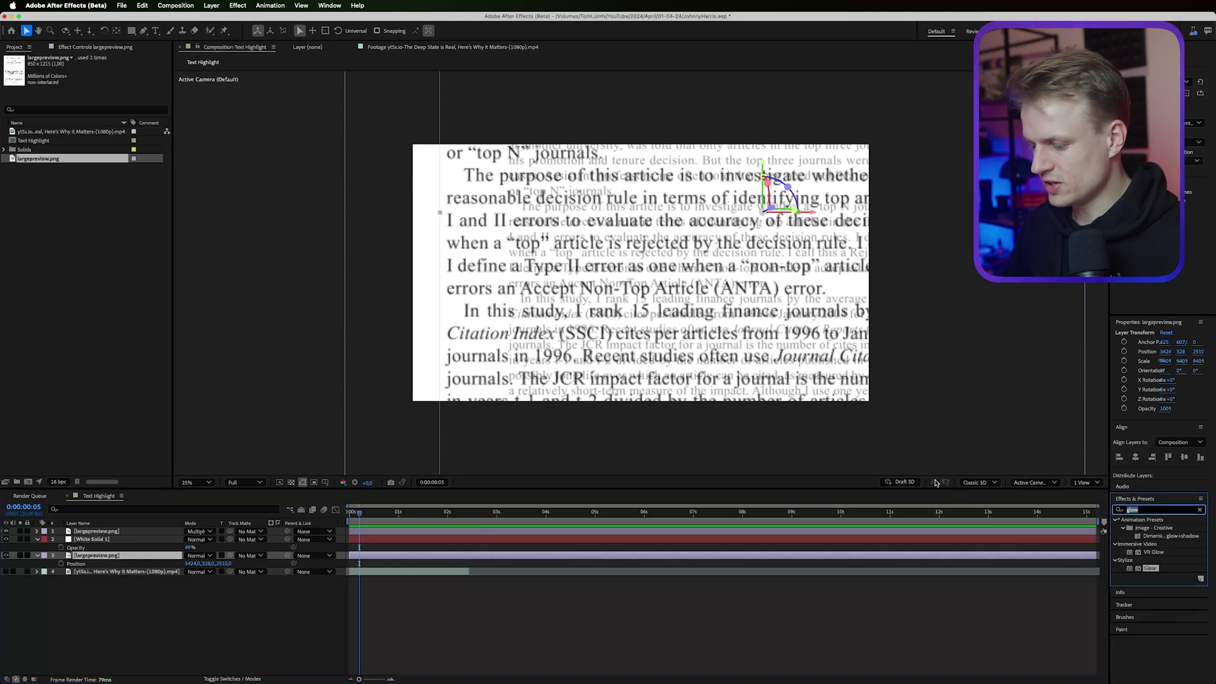
pyautogui.write('gaus')
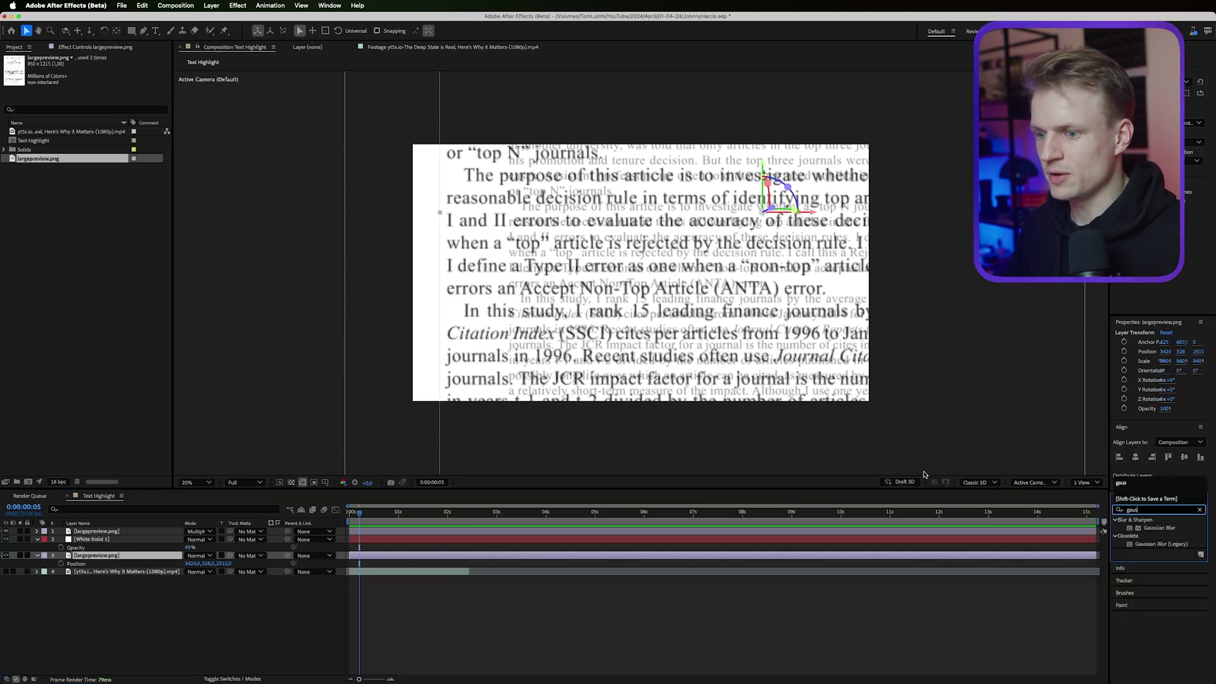
pyautogui.doubleClick(1159, 528)
pyautogui.moveTo(118, 75)
pyautogui.mouseDown()
pyautogui.moveTo(142, 74)
pyautogui.moveTo(125, 77)
pyautogui.mouseUp()
# Step: Scale up the blurred back page, then deselect all layers
pyautogui.click(150, 556)
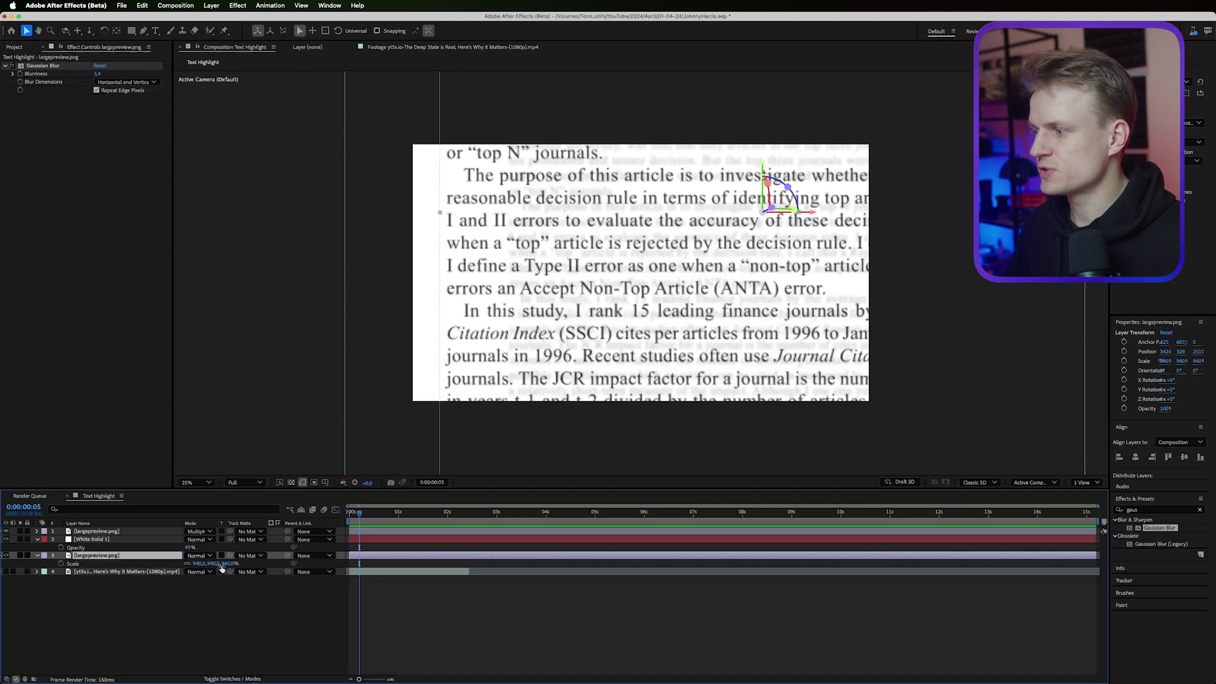
pyautogui.moveTo(227, 563); pyautogui.dragTo(457, 516)
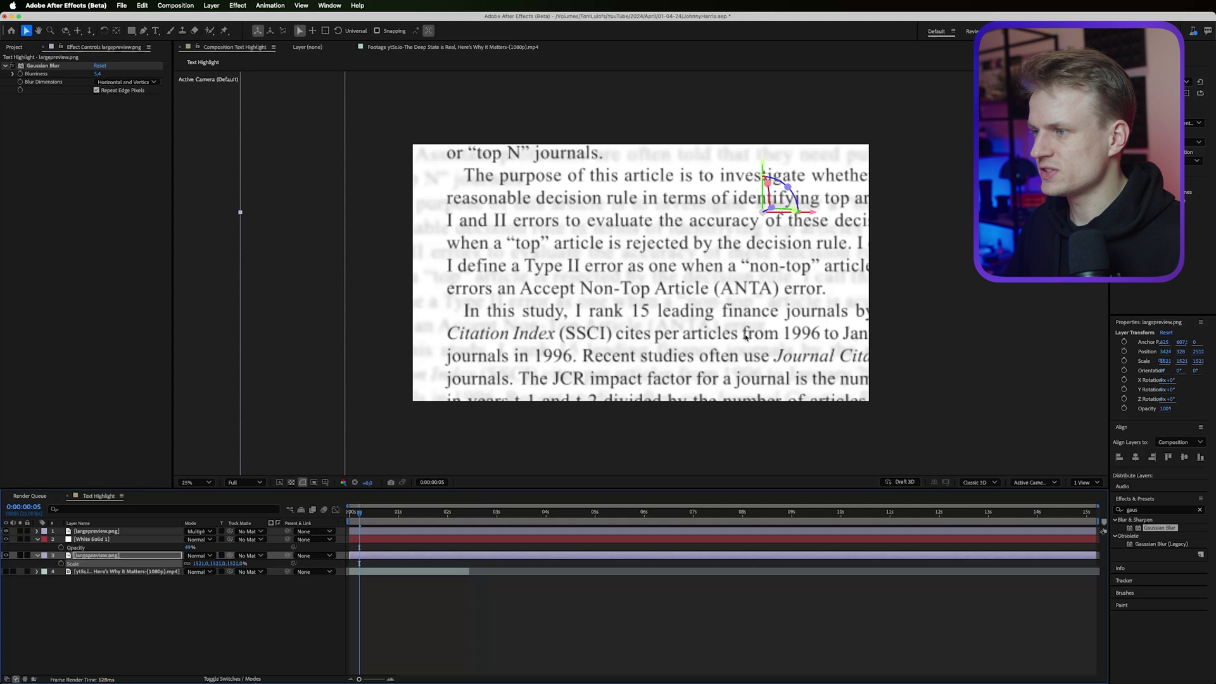
pyautogui.press('F2')
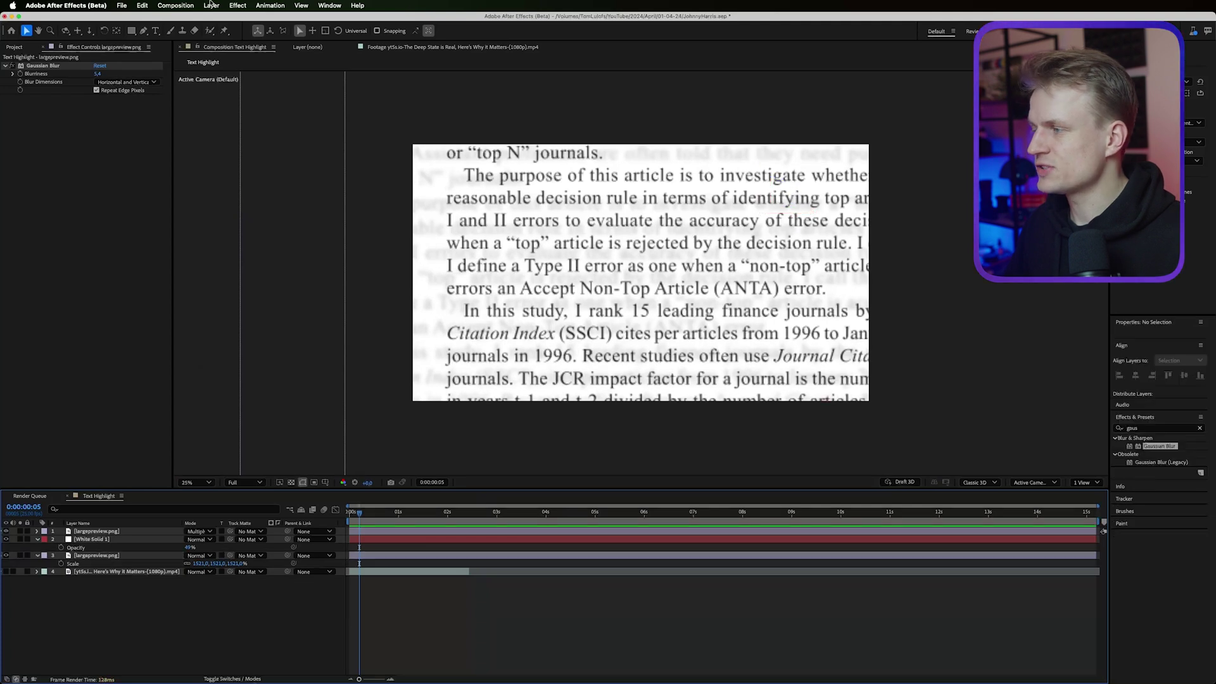
# Step: Add a new camera using the 50mm preset
pyautogui.click(212, 5)
pyautogui.moveTo(211, 19)
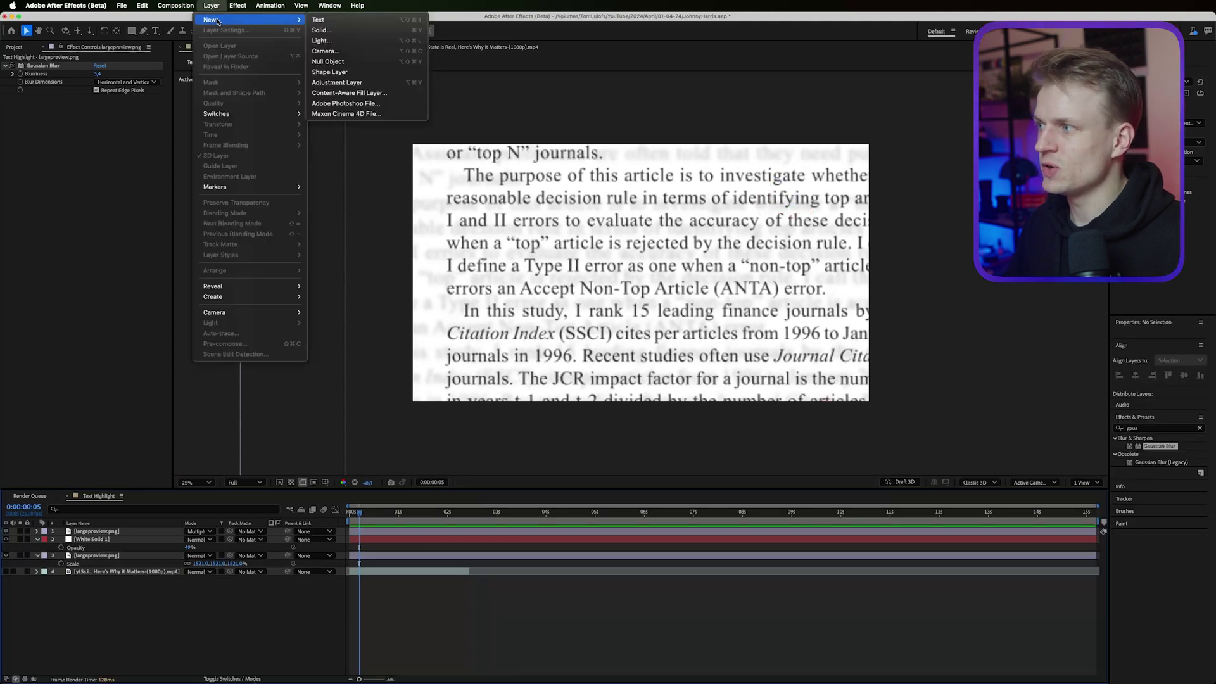
pyautogui.click(330, 50)
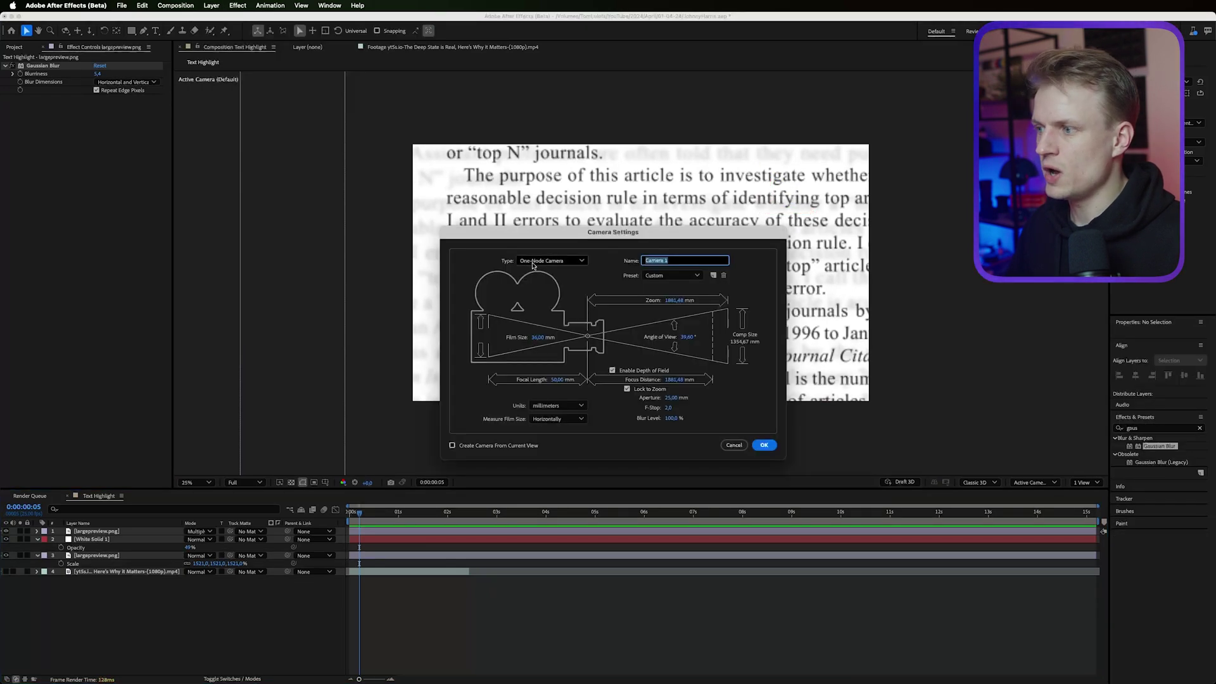
pyautogui.click(659, 275)
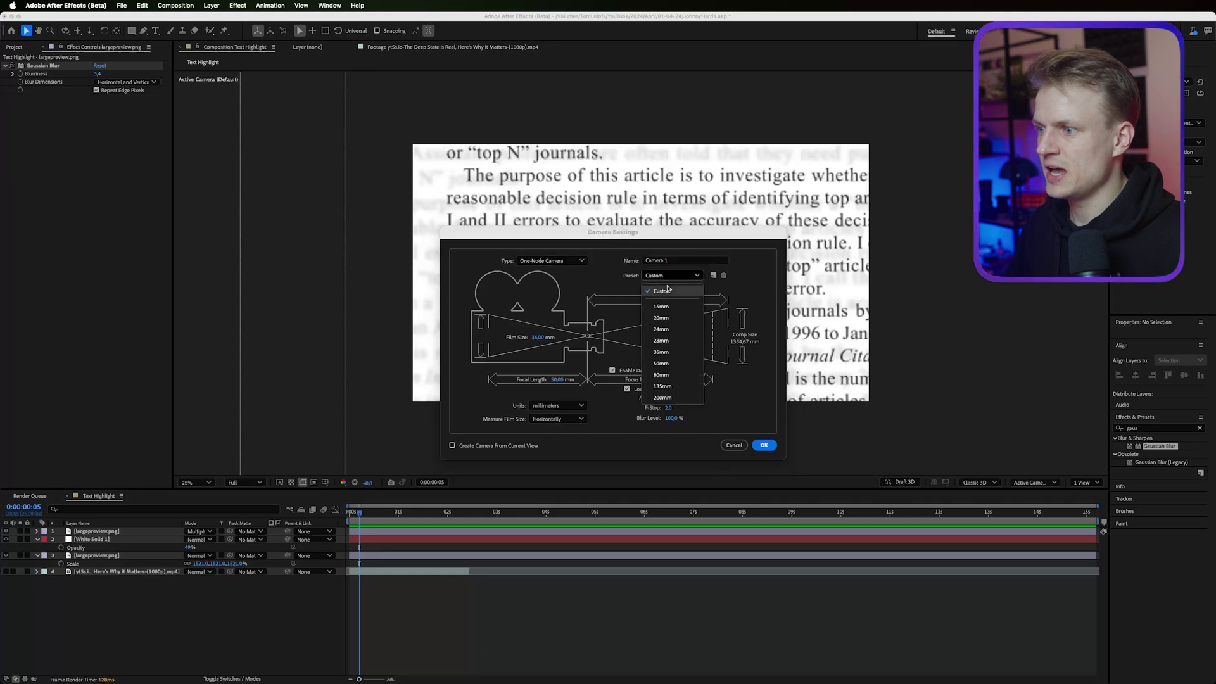
pyautogui.click(661, 364)
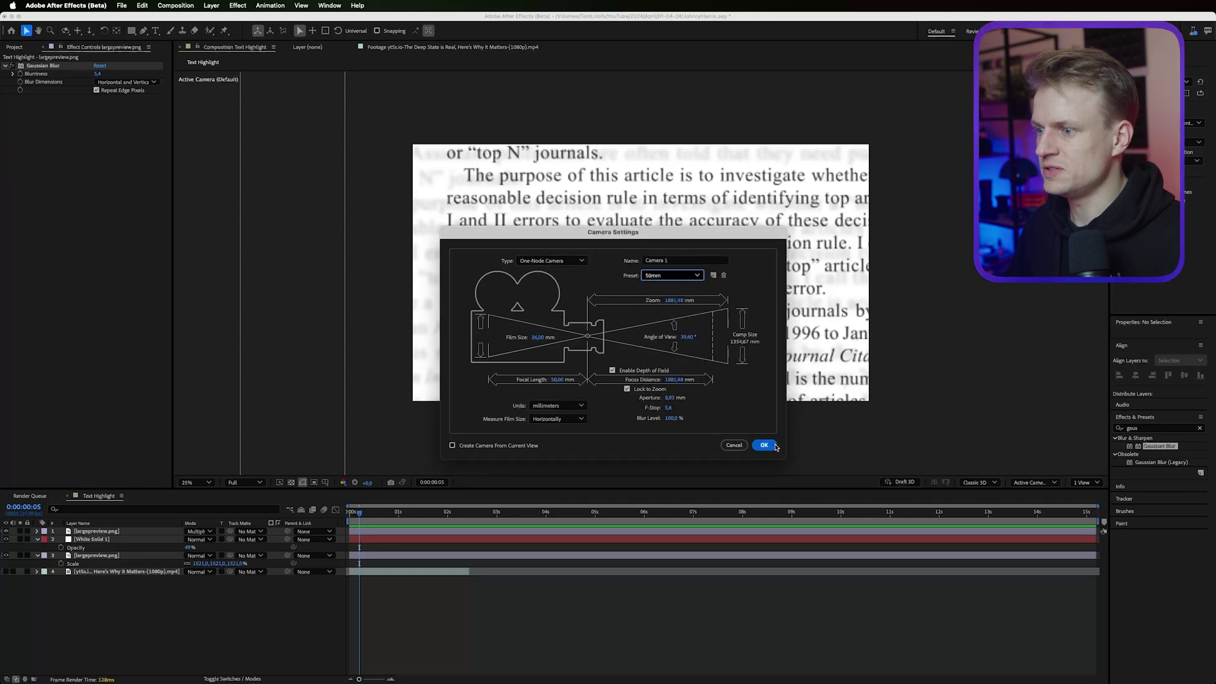
pyautogui.click(764, 445)
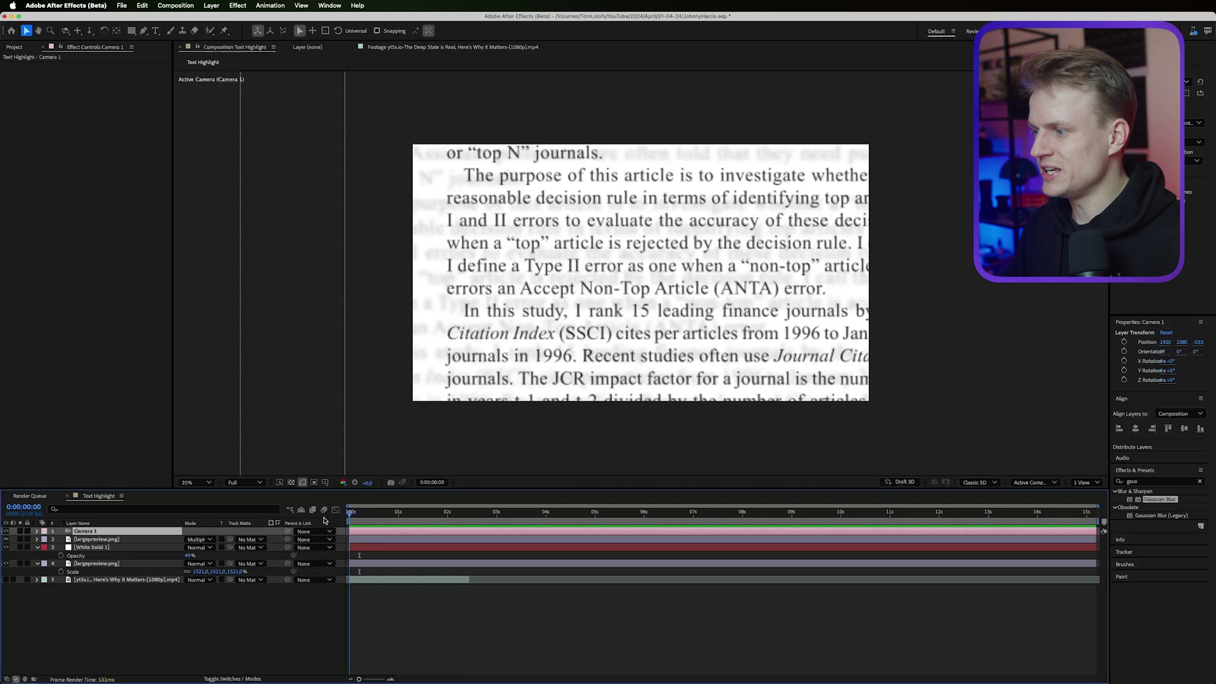
# Step: Keyframe the camera Position X from 1920 at 0s to 3150 near 5s
pyautogui.press('p')
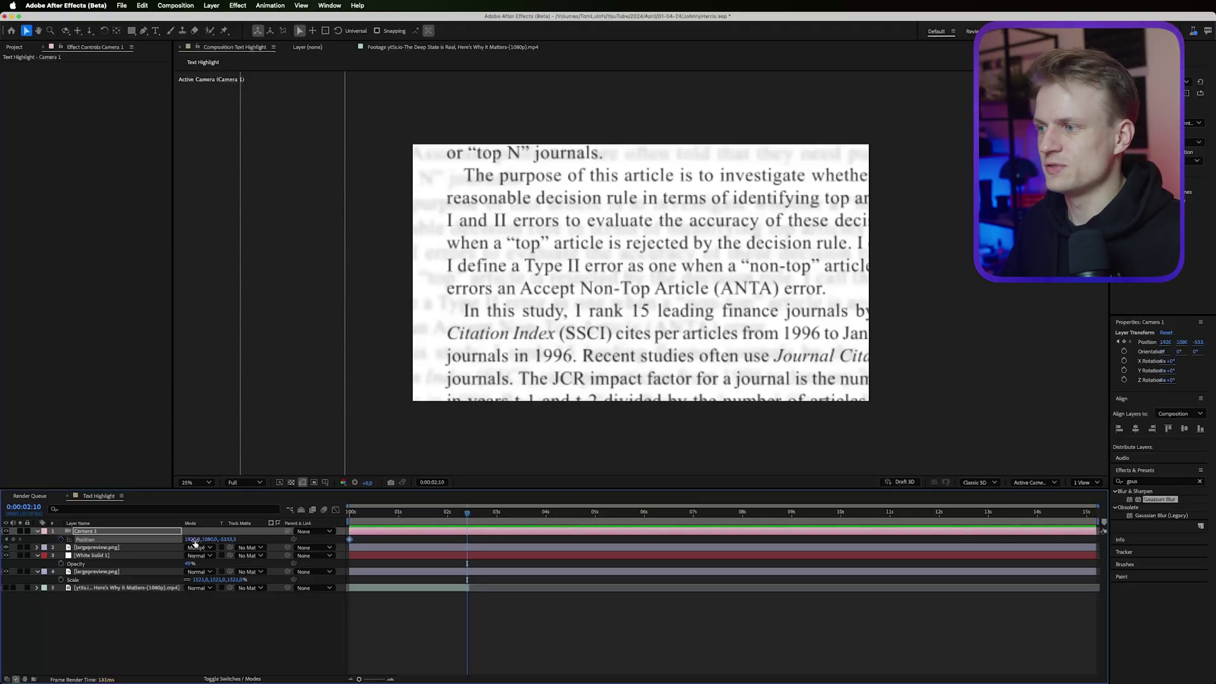
pyautogui.moveTo(194, 540); pyautogui.dragTo(288, 537)
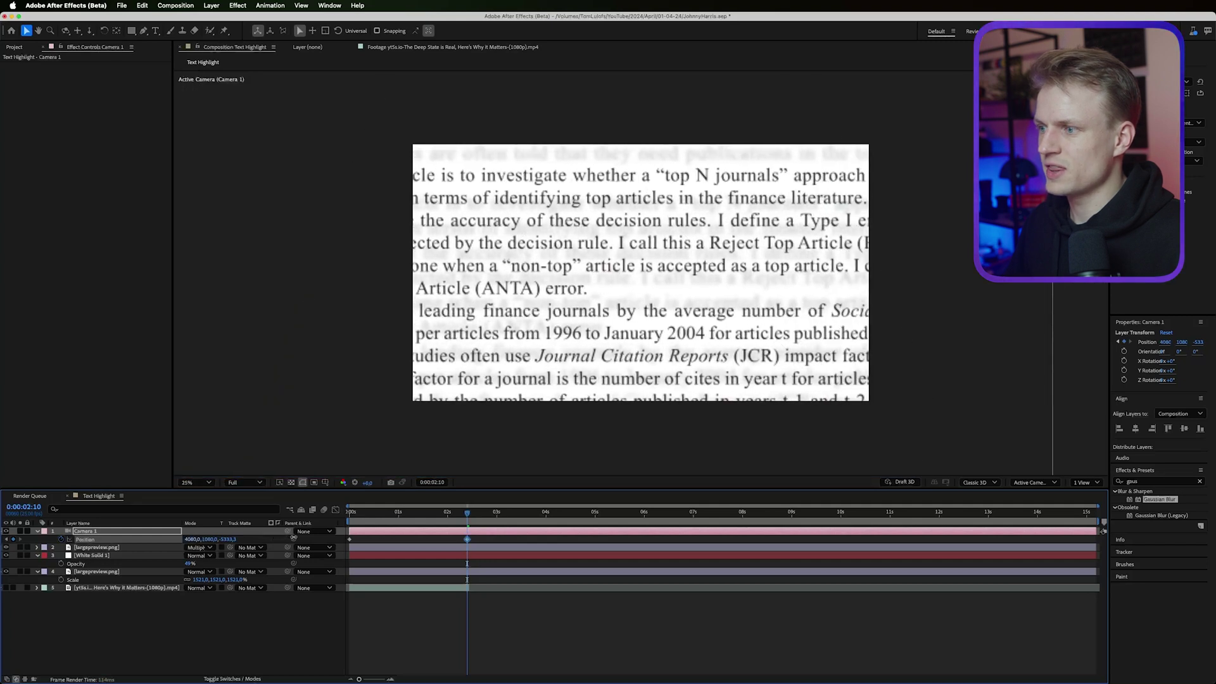
pyautogui.press('Home')
pyautogui.moveTo(467, 539); pyautogui.dragTo(600, 548)
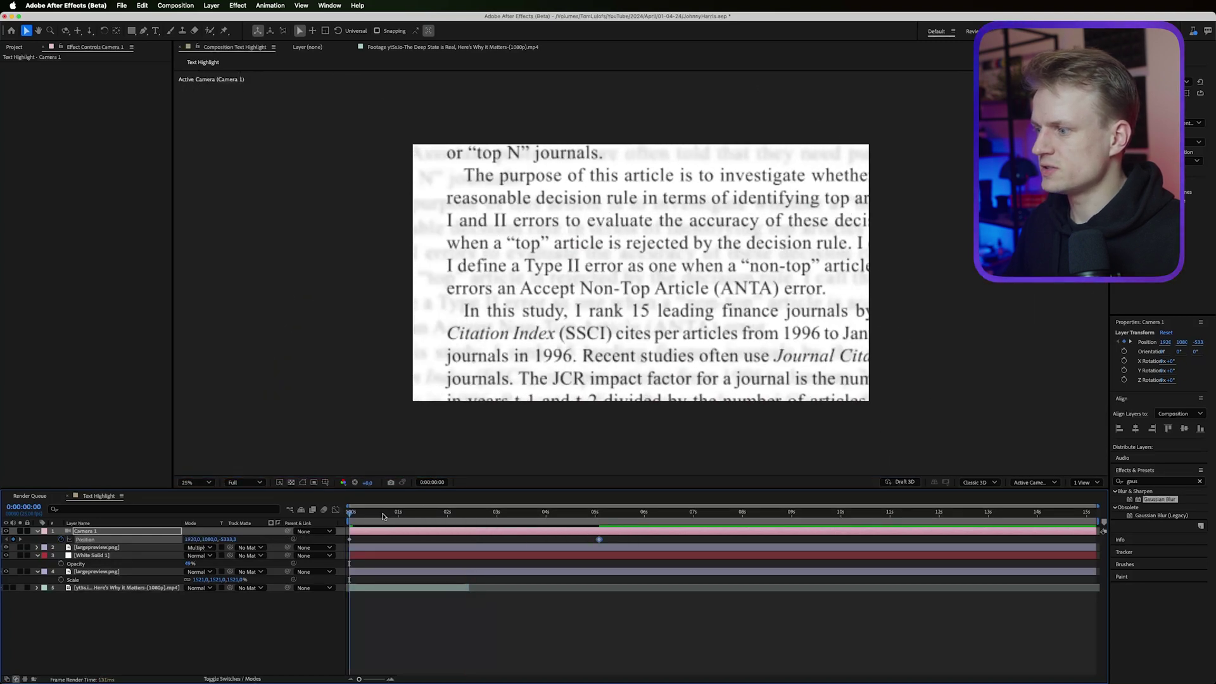
pyautogui.moveTo(351, 513)
pyautogui.mouseDown()
pyautogui.moveTo(374, 514)
pyautogui.moveTo(359, 514)
pyautogui.mouseUp()
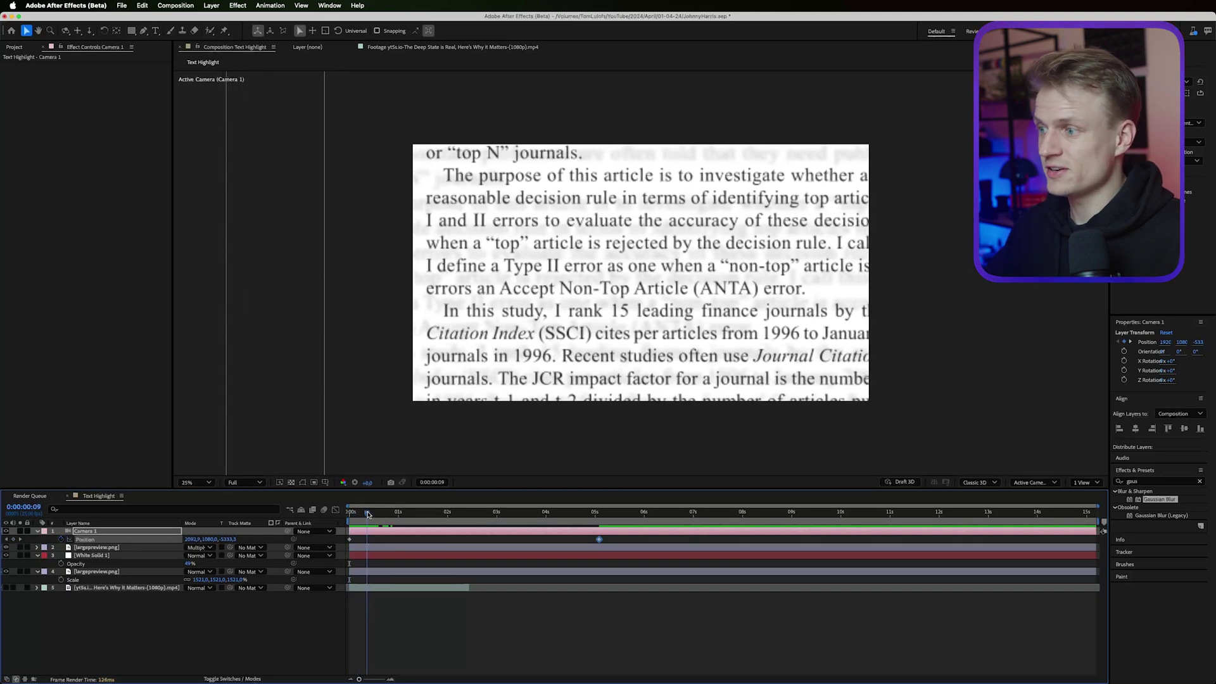
pyautogui.moveTo(360, 513); pyautogui.dragTo(350, 513)
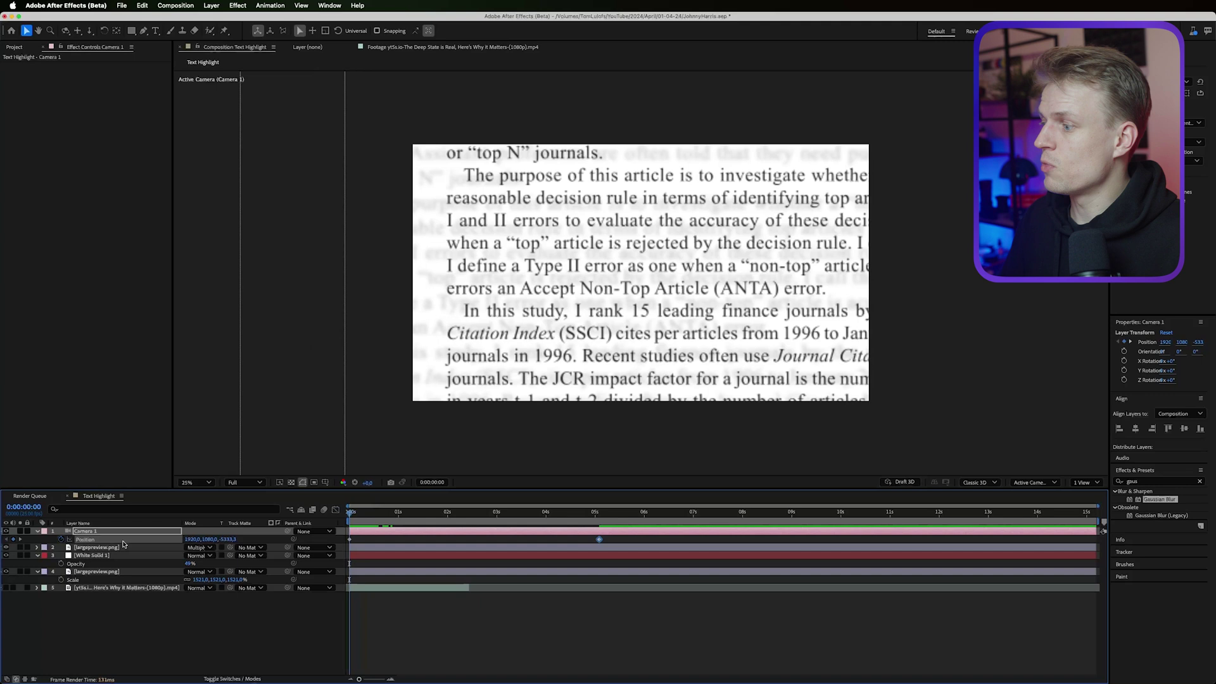
# Step: Push the blurred page copy deeper in Z, trying then undoing a scale change
pyautogui.click(102, 574)
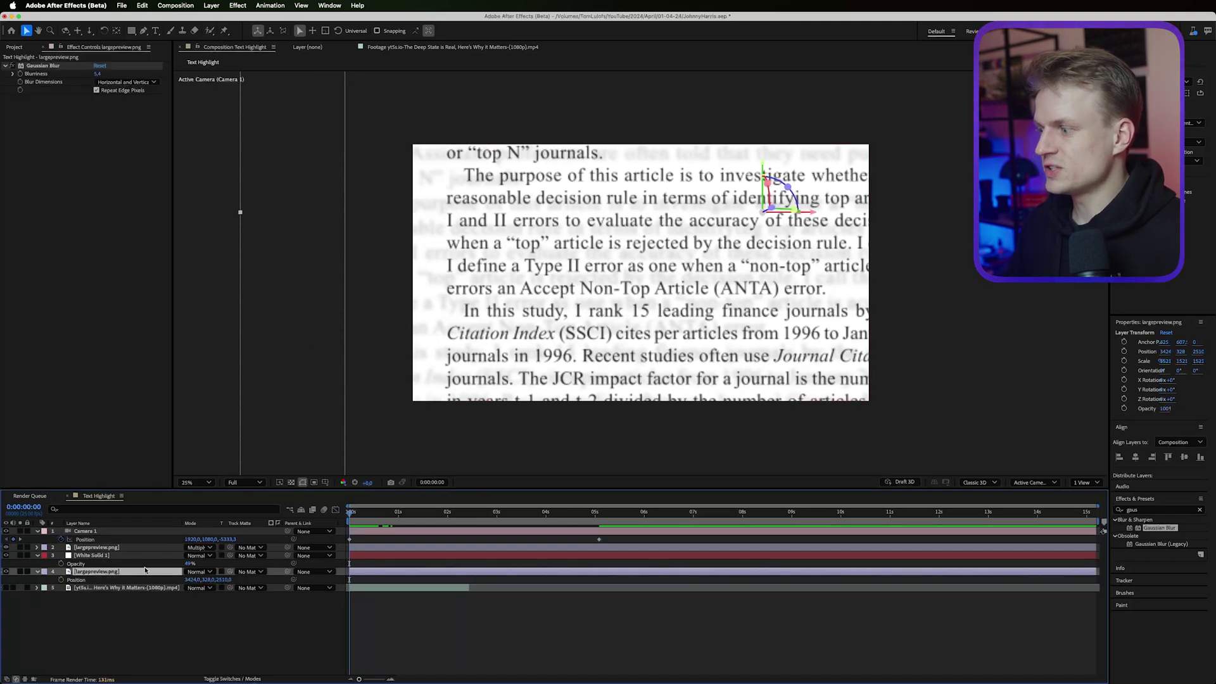
pyautogui.moveTo(220, 581); pyautogui.dragTo(355, 573)
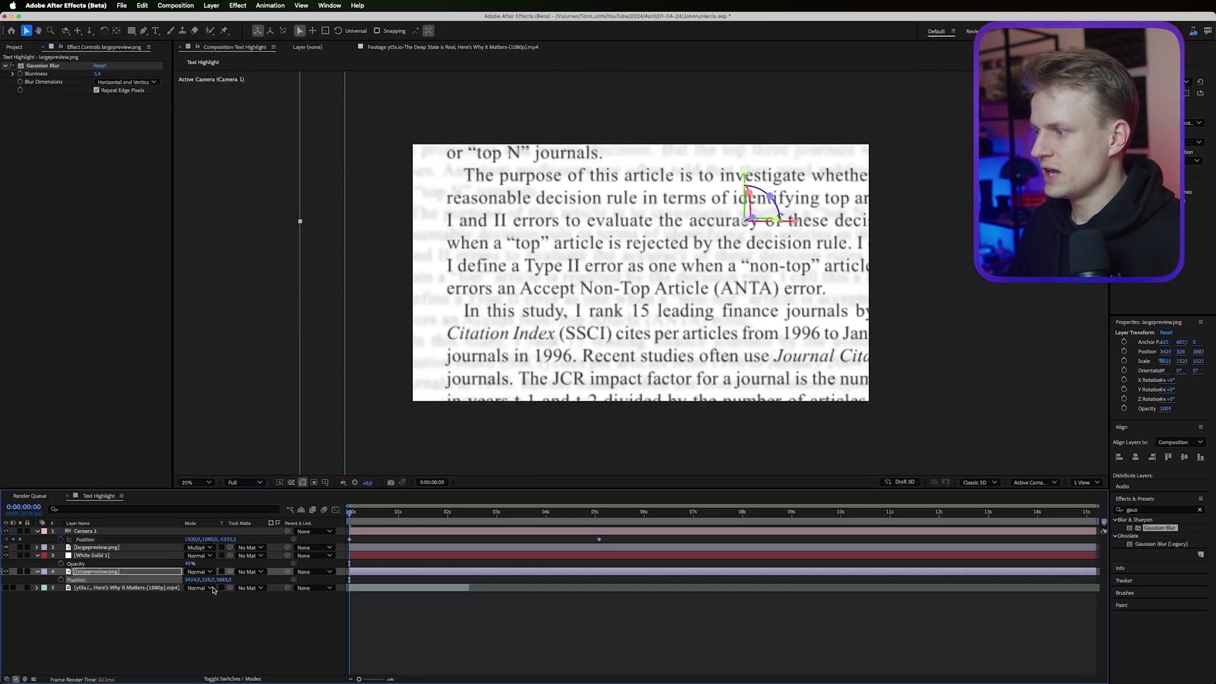
pyautogui.press('s')
pyautogui.moveTo(227, 579); pyautogui.dragTo(251, 579)
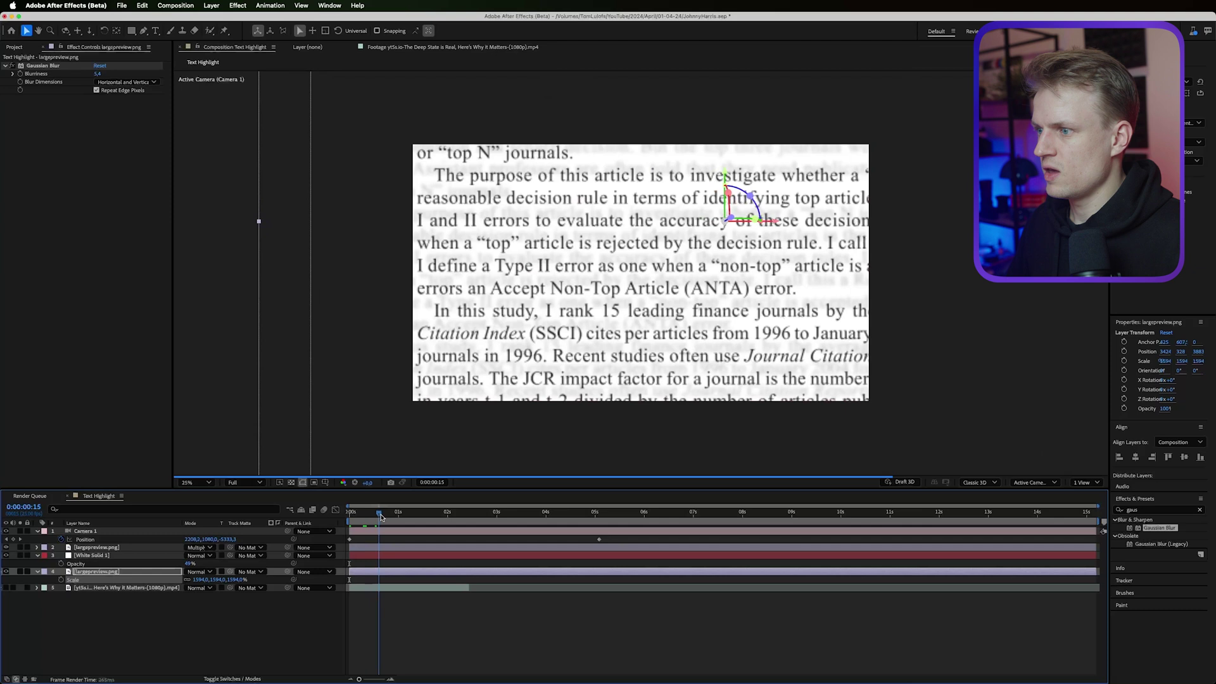
pyautogui.moveTo(351, 513)
pyautogui.mouseDown()
pyautogui.moveTo(393, 516)
pyautogui.moveTo(351, 516)
pyautogui.mouseUp()
pyautogui.hotkey('ctrl', 'z')
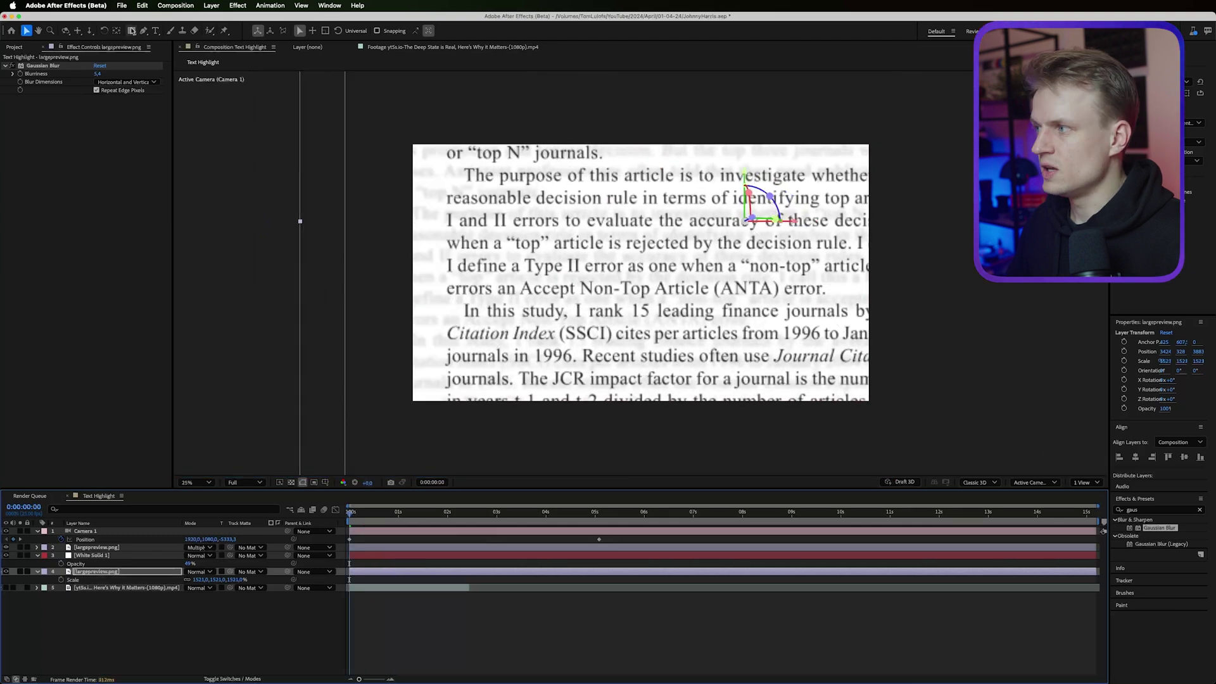
pyautogui.click(132, 32)
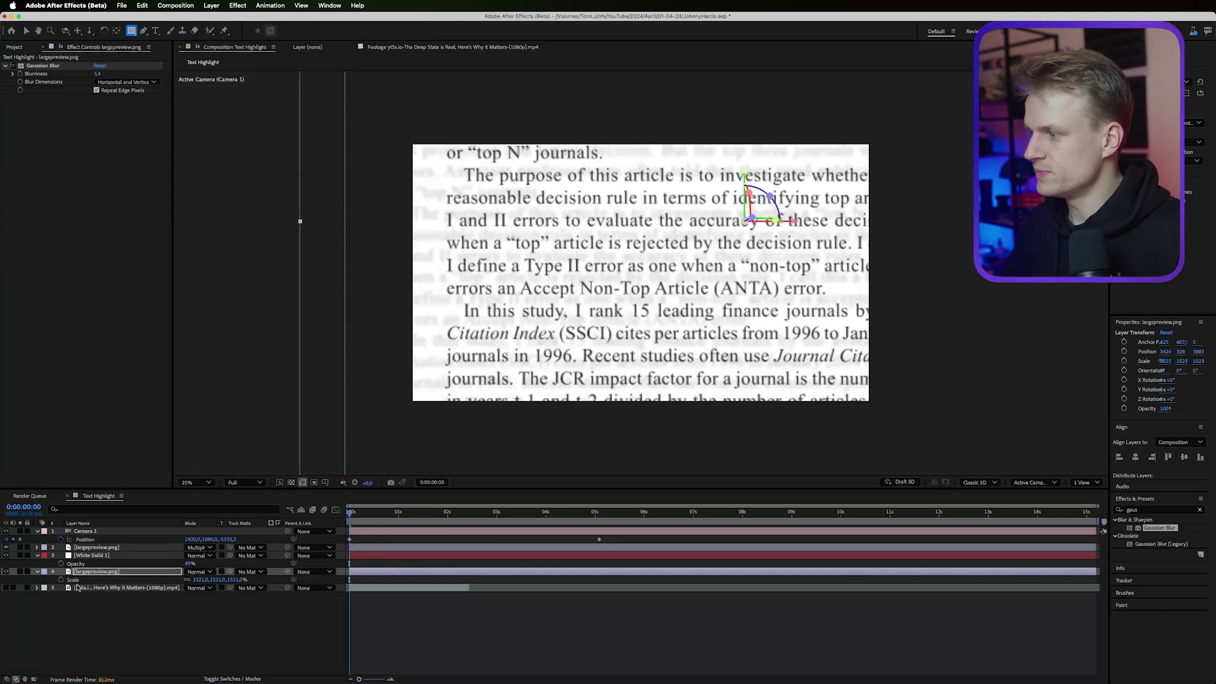
# Step: Draw a rectangle shape over the 'Type II error' line
pyautogui.click(92, 556)
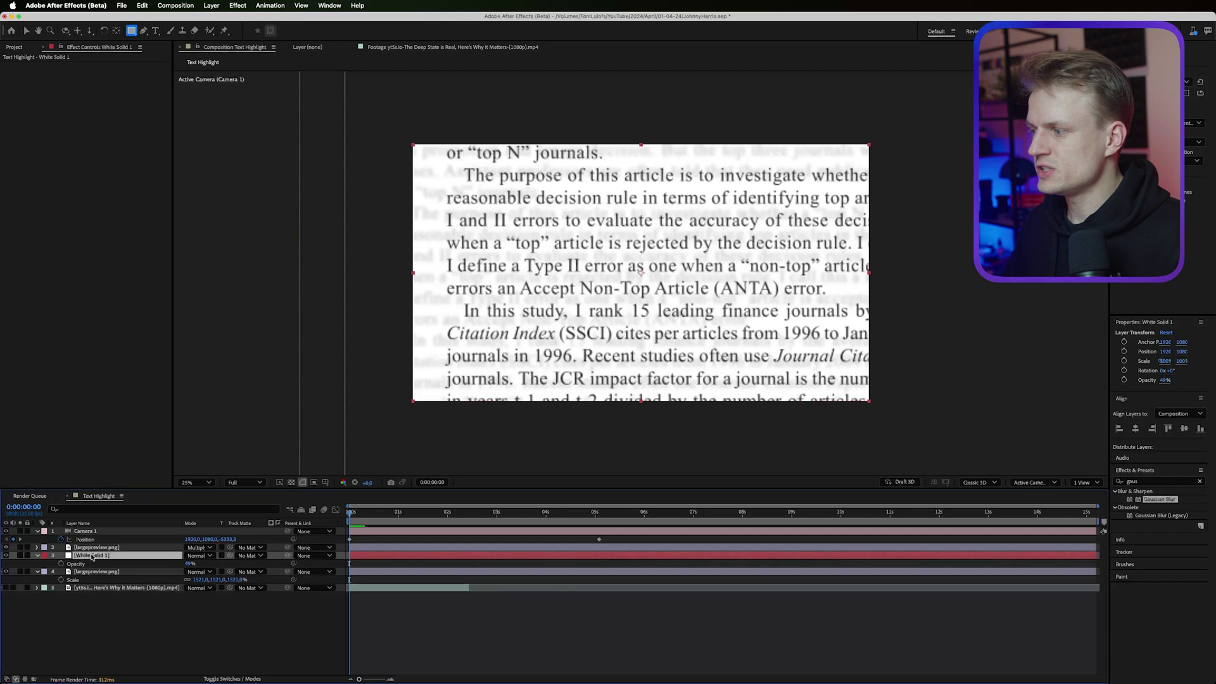
pyautogui.click(237, 679)
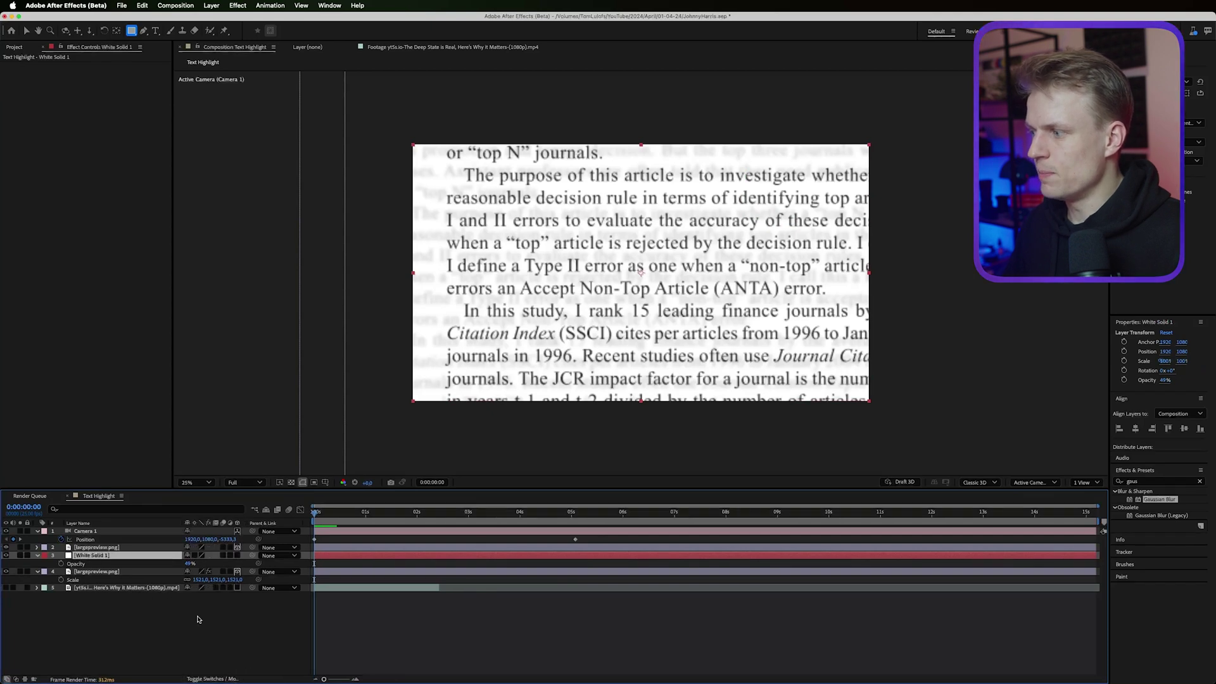
pyautogui.click(95, 547)
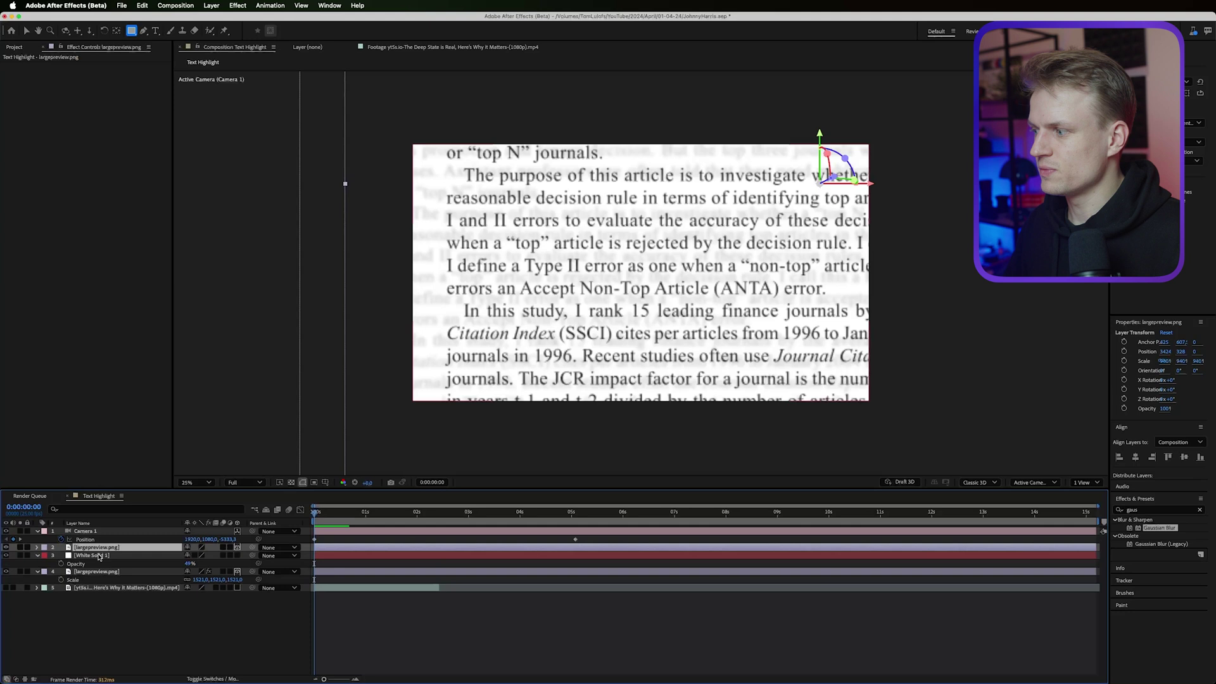
pyautogui.click(98, 557)
pyautogui.click(345, 565)
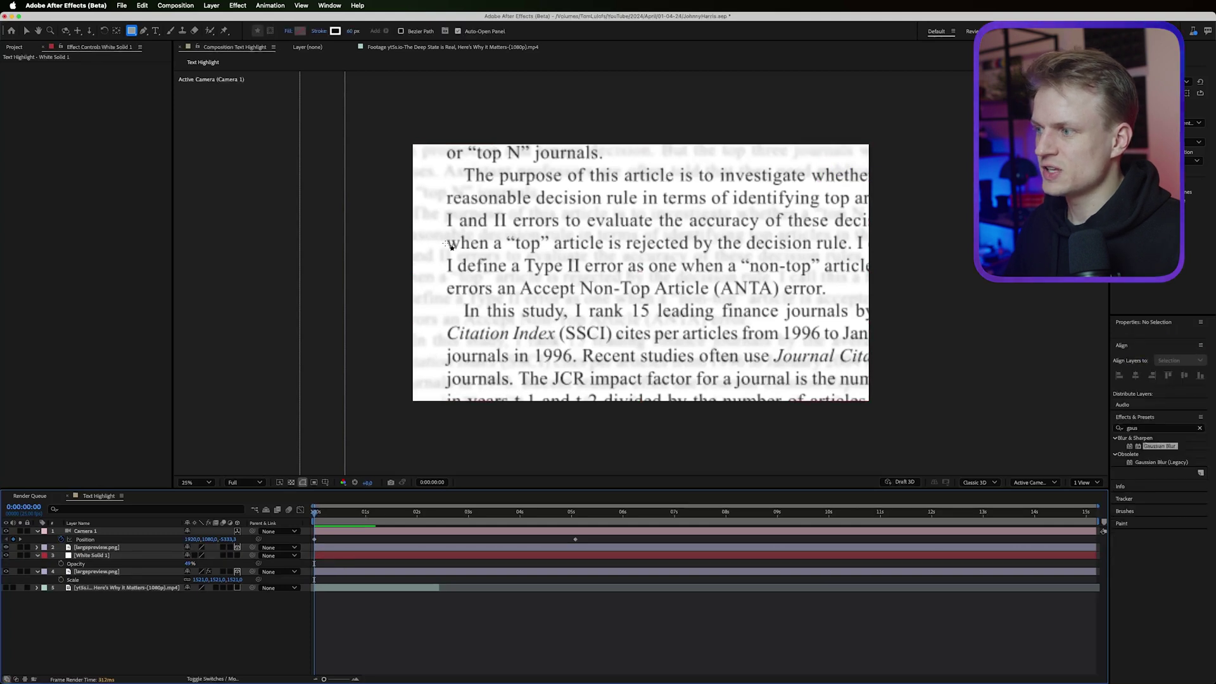
pyautogui.moveTo(440, 254); pyautogui.dragTo(943, 277)
# Step: Give the rectangle a yellow fill with no stroke and move it below the article layer
pyautogui.click(316, 31)
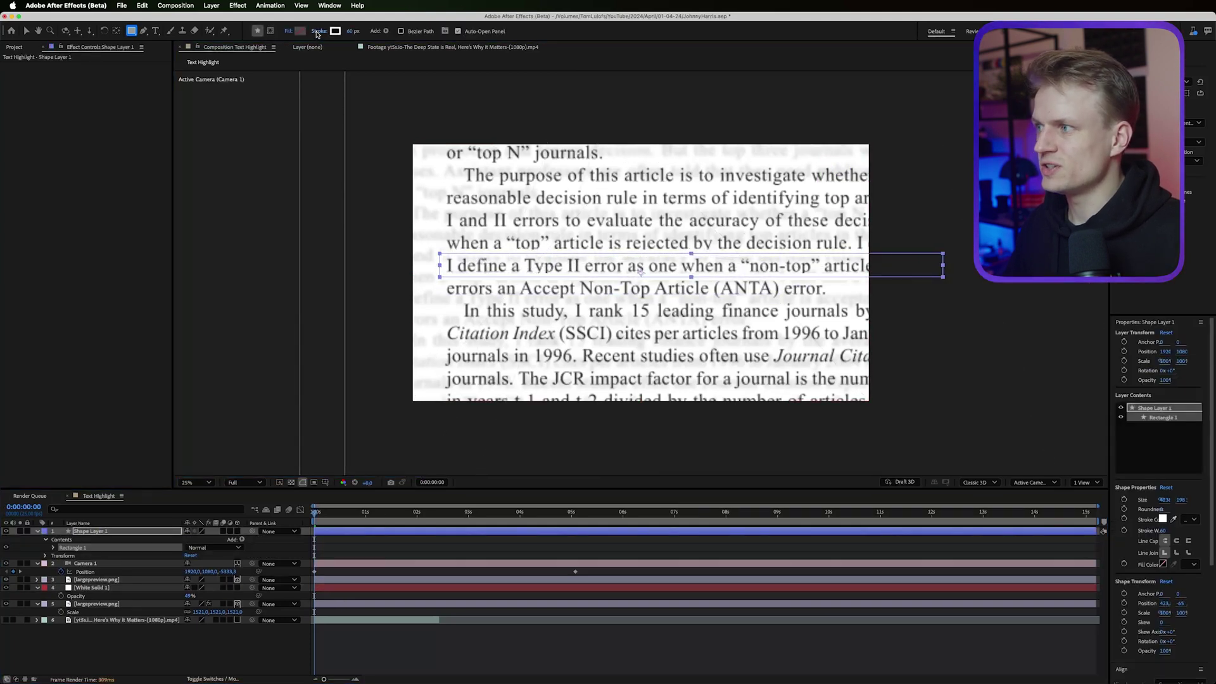
pyautogui.click(711, 287)
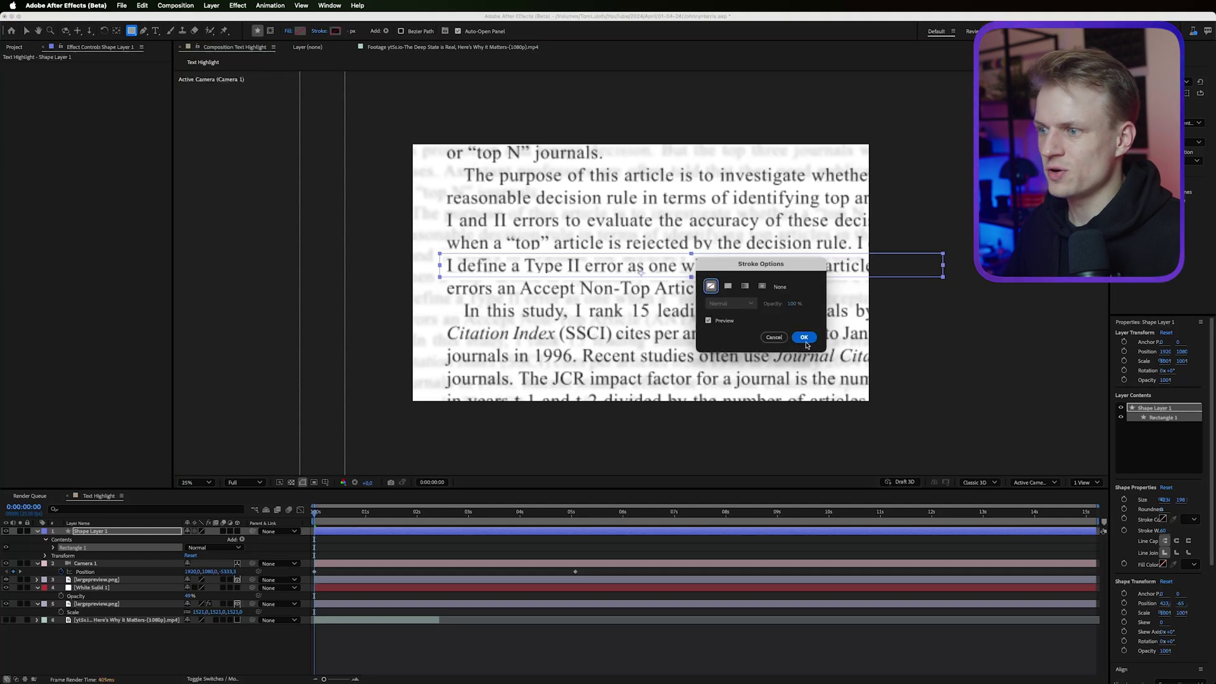
pyautogui.press('Return')
pyautogui.click(301, 31)
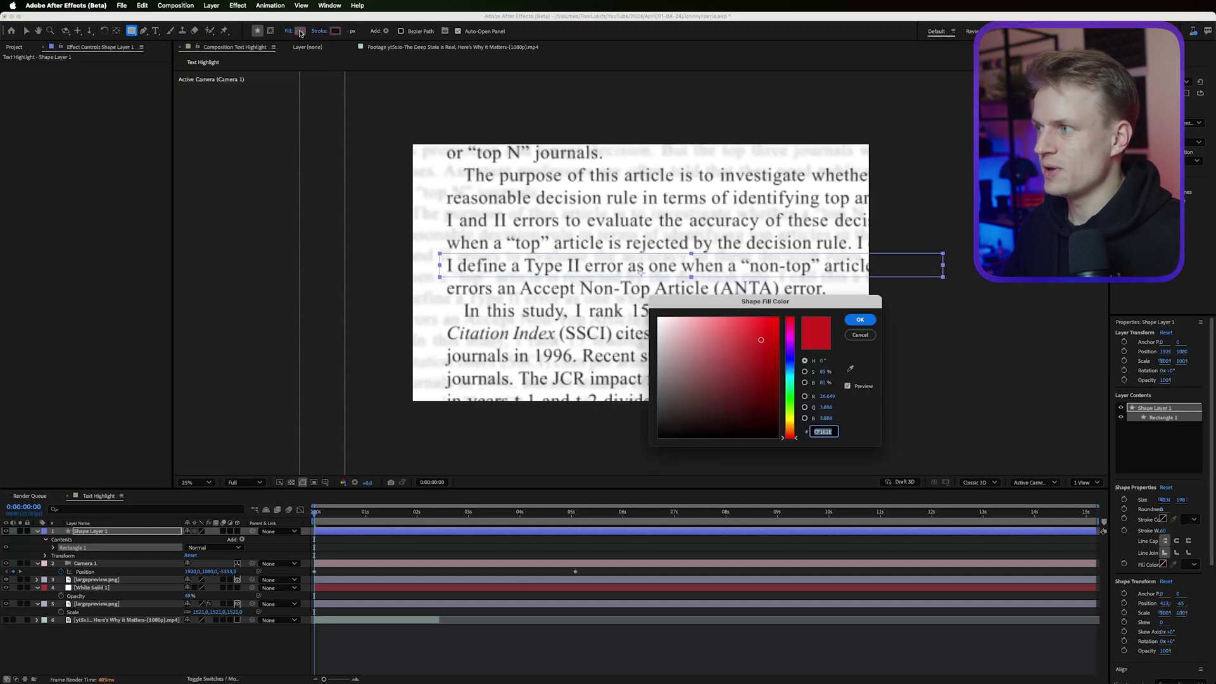
pyautogui.moveTo(791, 402)
pyautogui.mouseDown()
pyautogui.moveTo(789, 423)
pyautogui.moveTo(778, 334)
pyautogui.moveTo(790, 415)
pyautogui.mouseUp()
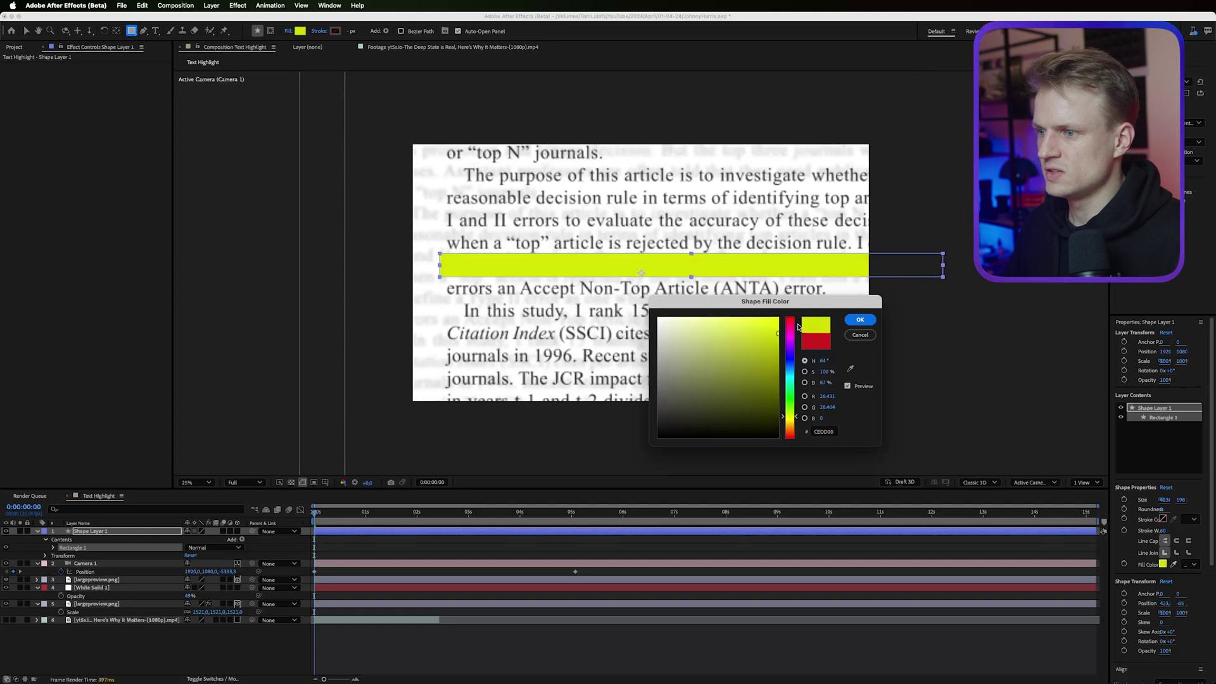
pyautogui.click(860, 320)
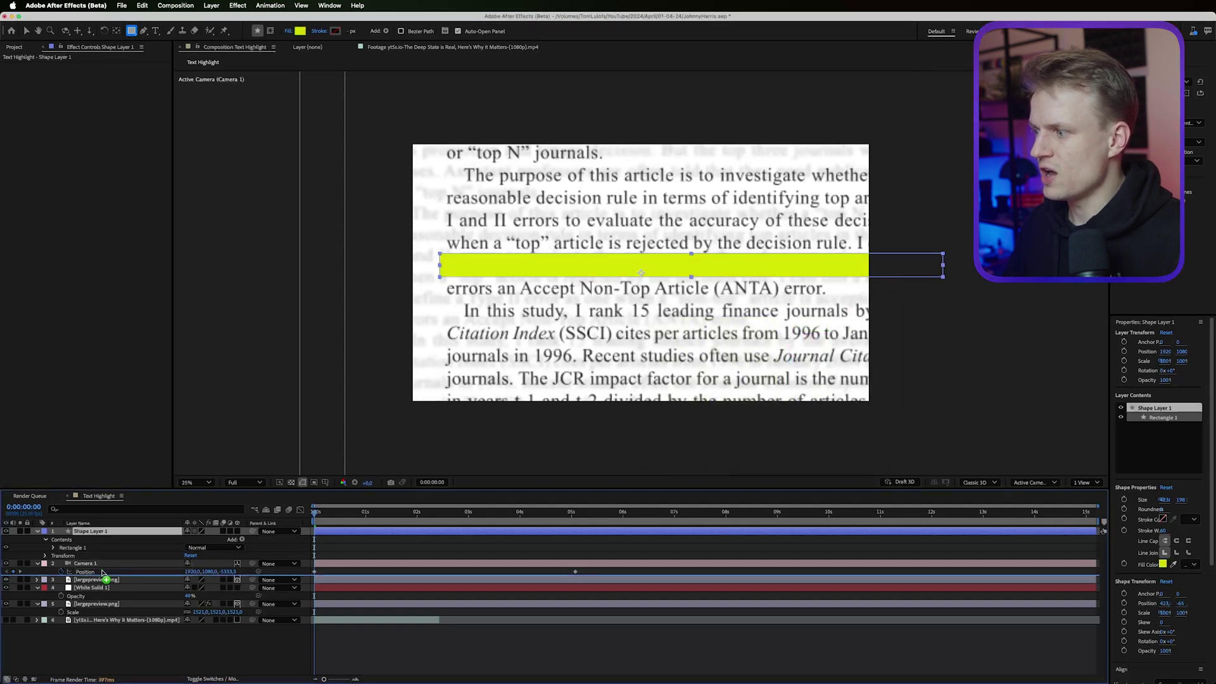
pyautogui.moveTo(95, 580); pyautogui.dragTo(240, 569)
# Step: Make the highlight shape 3D and nudge its position with arrow keys
pyautogui.press('v')
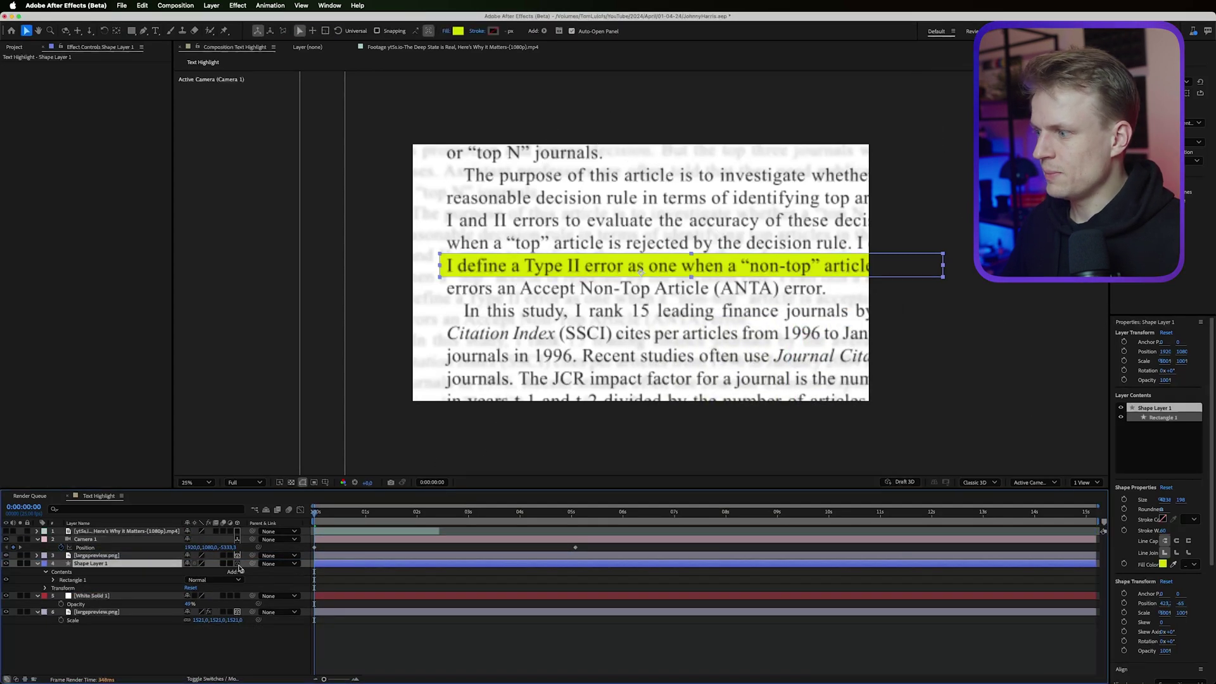
pyautogui.click(238, 565)
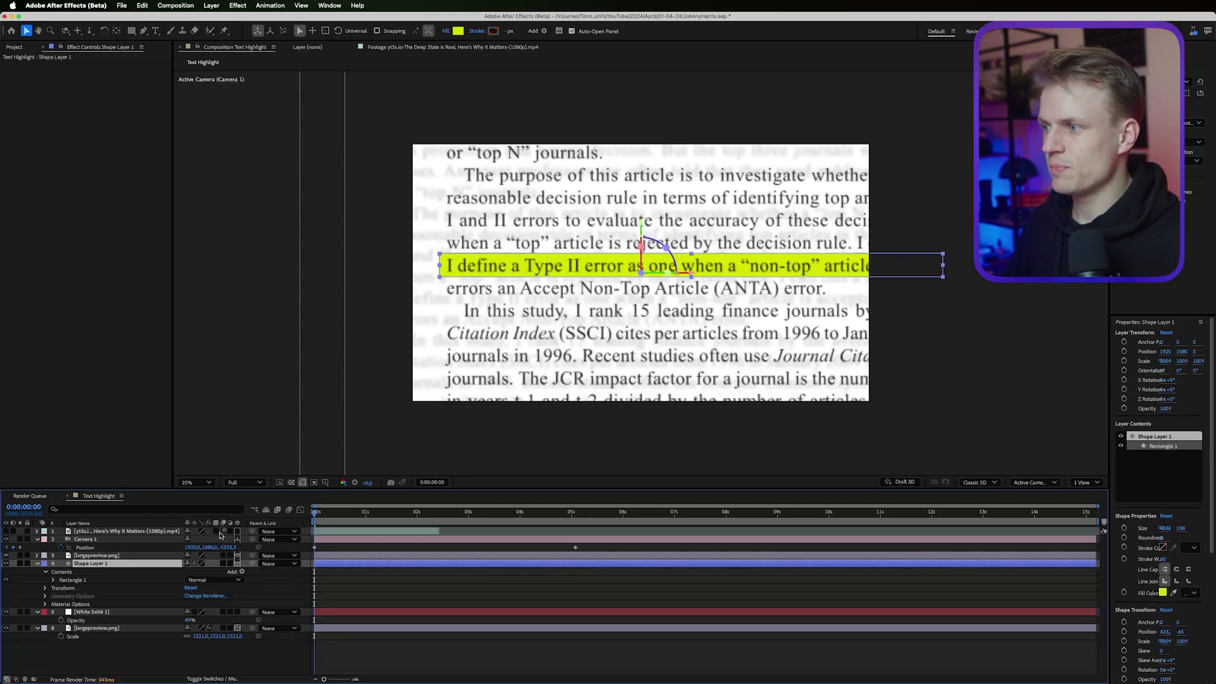
pyautogui.hotkey('shift', 'Right')
pyautogui.hotkey('shift', 'Right')
pyautogui.hotkey('shift', 'Right')
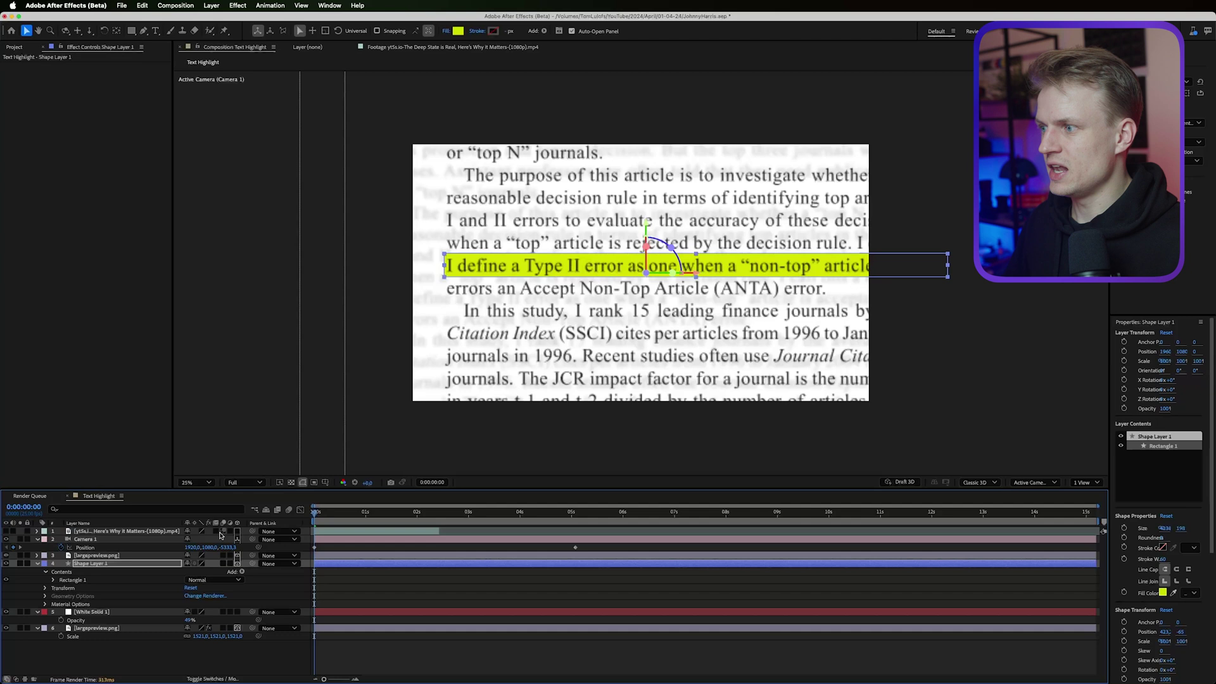
pyautogui.press('Left')
pyautogui.press('Left')
pyautogui.press('Left')
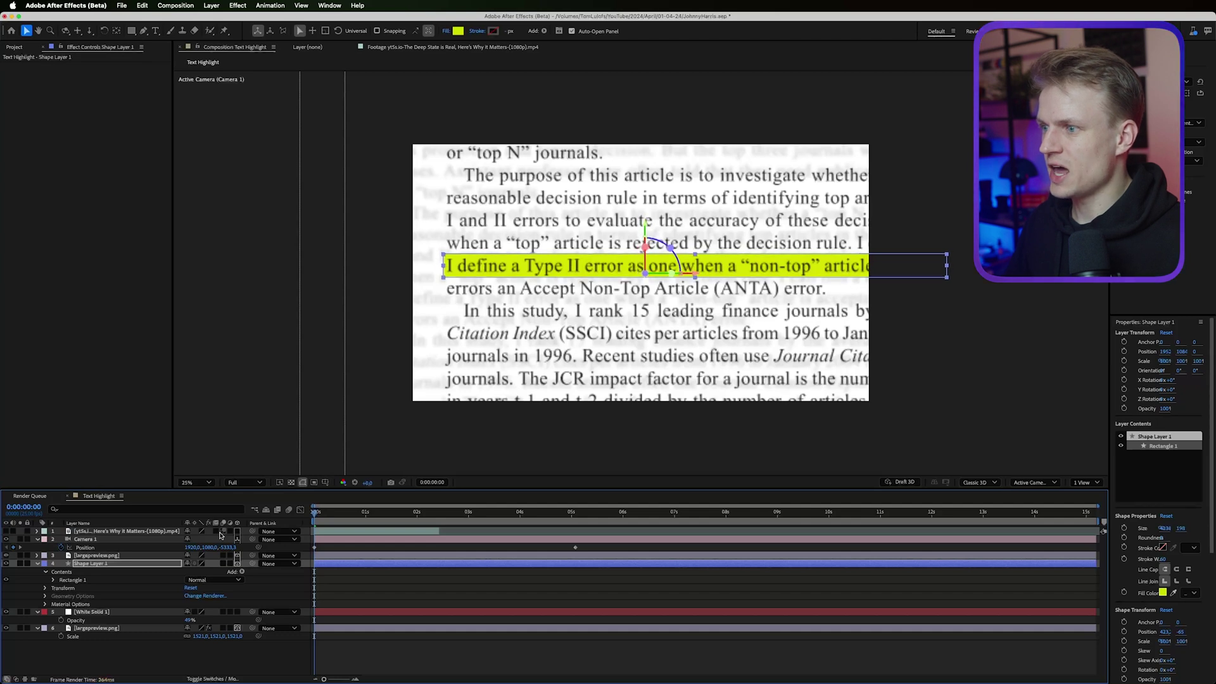
pyautogui.click(447, 565)
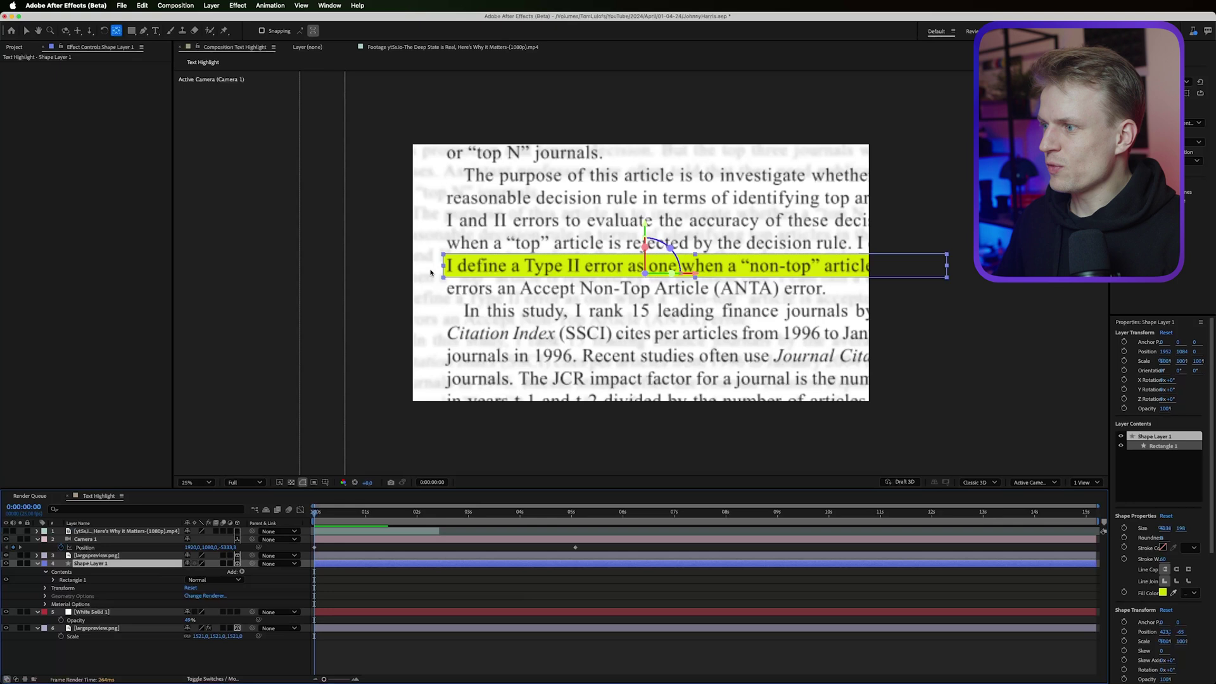
# Step: Trim the rectangle to the line and move its anchor point to the left edge
pyautogui.press('v')
pyautogui.moveTo(444, 268); pyautogui.dragTo(580, 264)
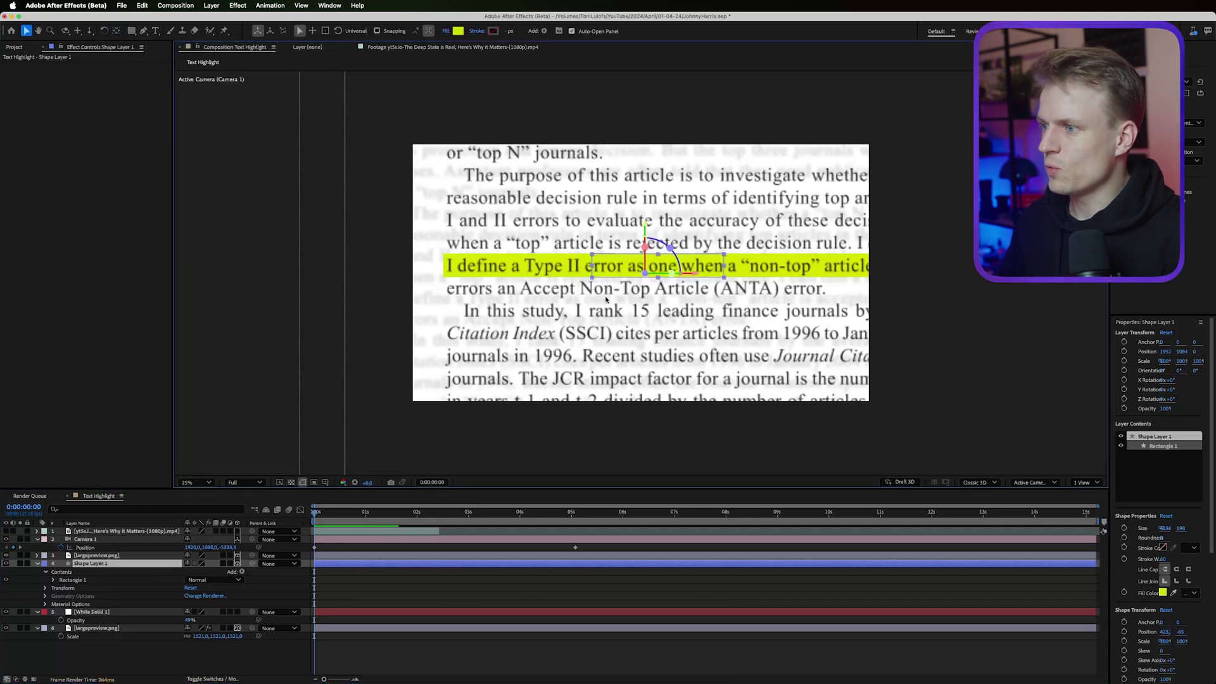
pyautogui.click(116, 31)
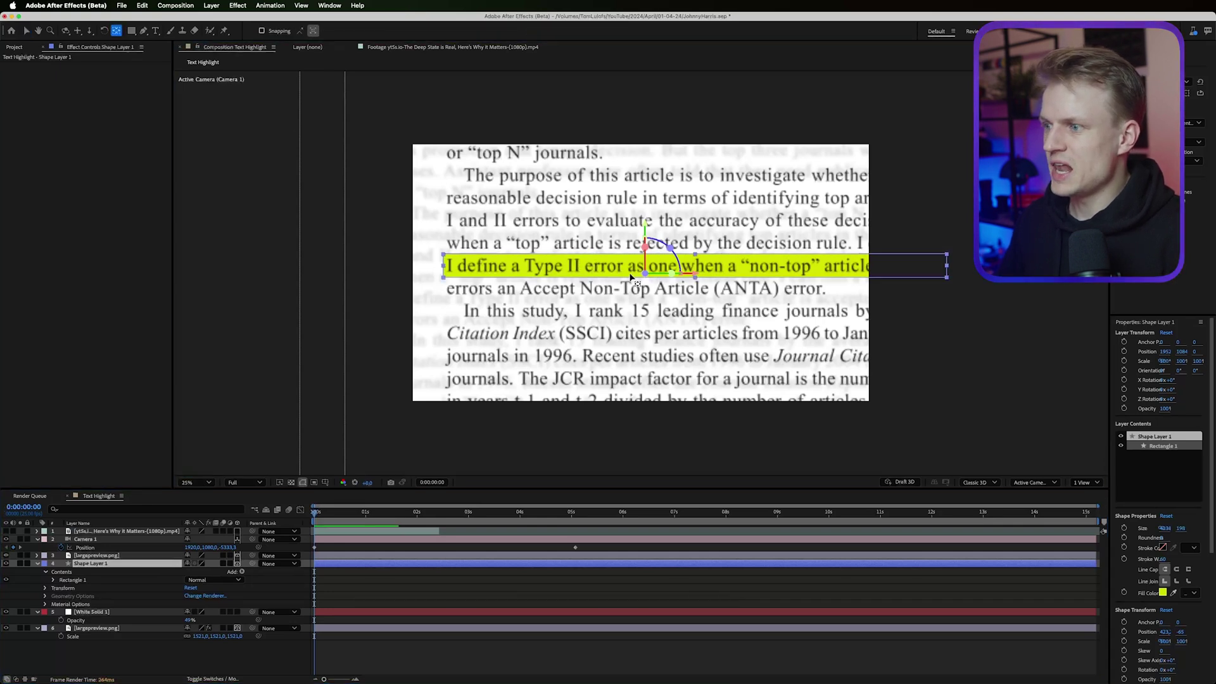
pyautogui.press('v')
pyautogui.moveTo(603, 266); pyautogui.dragTo(603, 266)
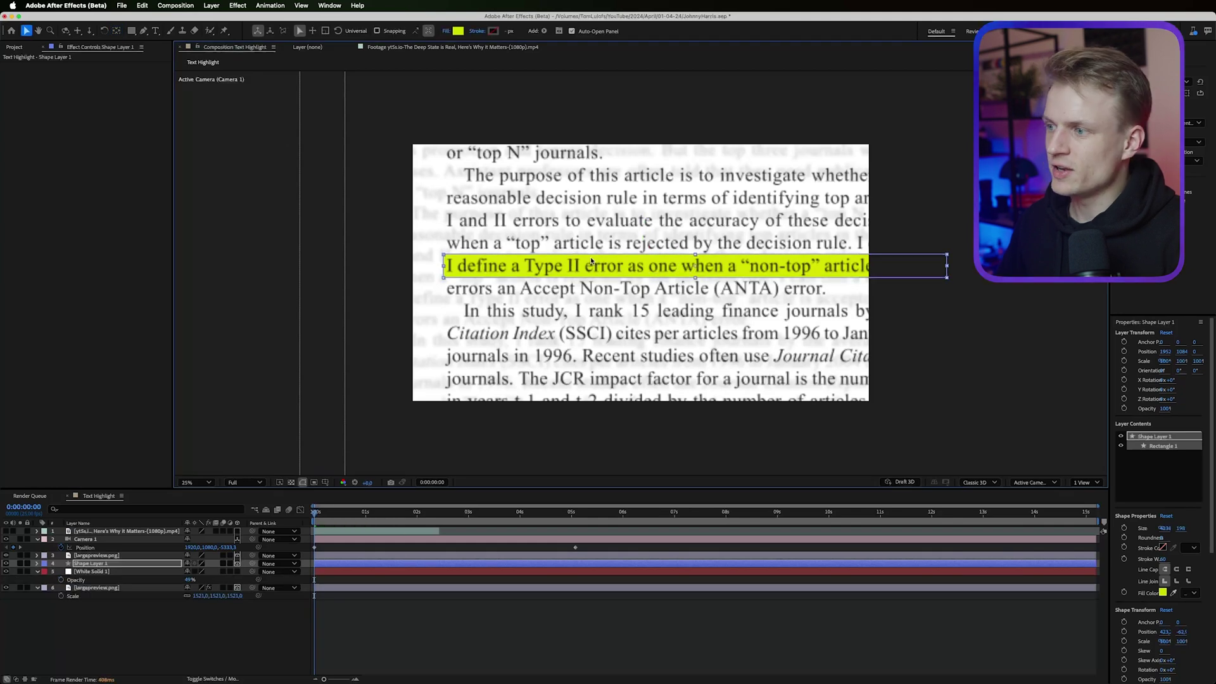
pyautogui.click(117, 31)
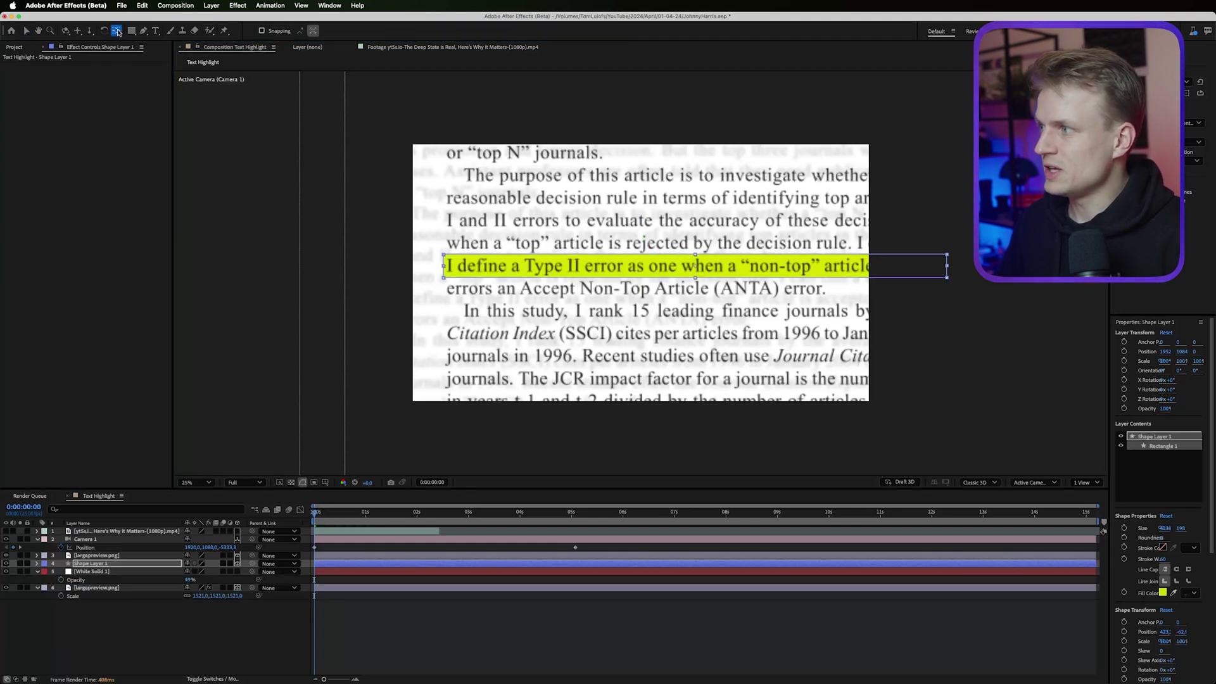
pyautogui.moveTo(697, 269)
pyautogui.mouseDown()
pyautogui.moveTo(423, 273)
pyautogui.moveTo(444, 267)
pyautogui.mouseUp()
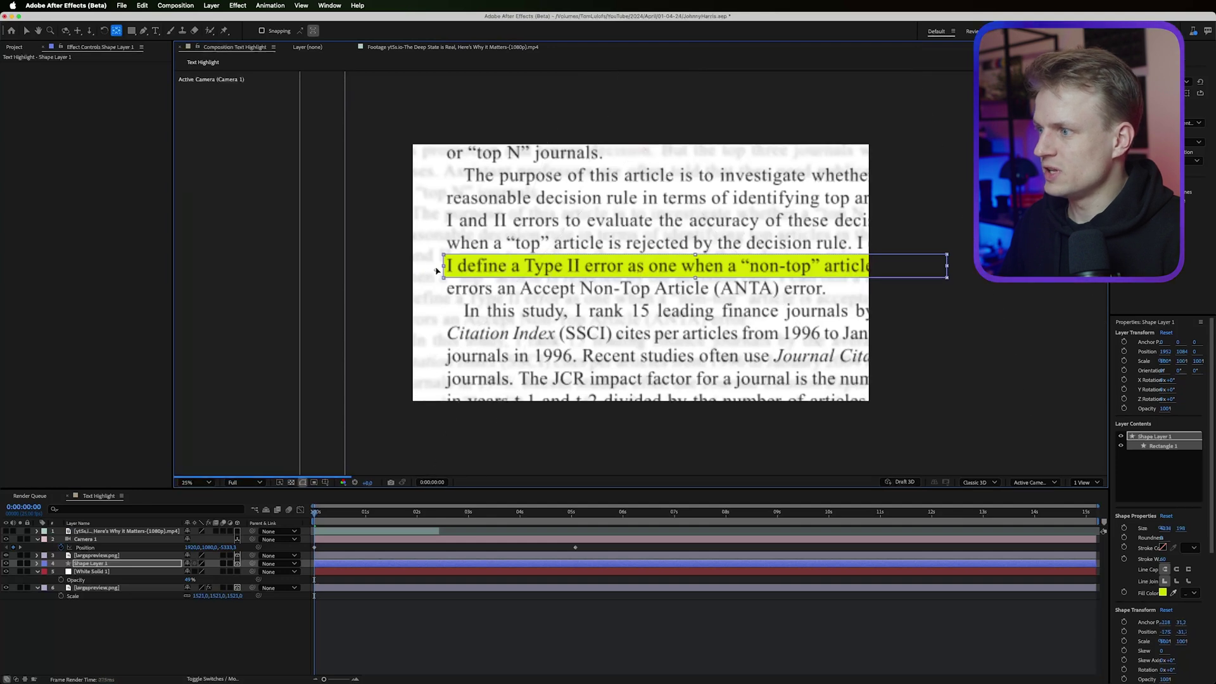
# Step: Set Rectangle 1's transform Scale X to 0 as the starting keyframe
pyautogui.click(37, 564)
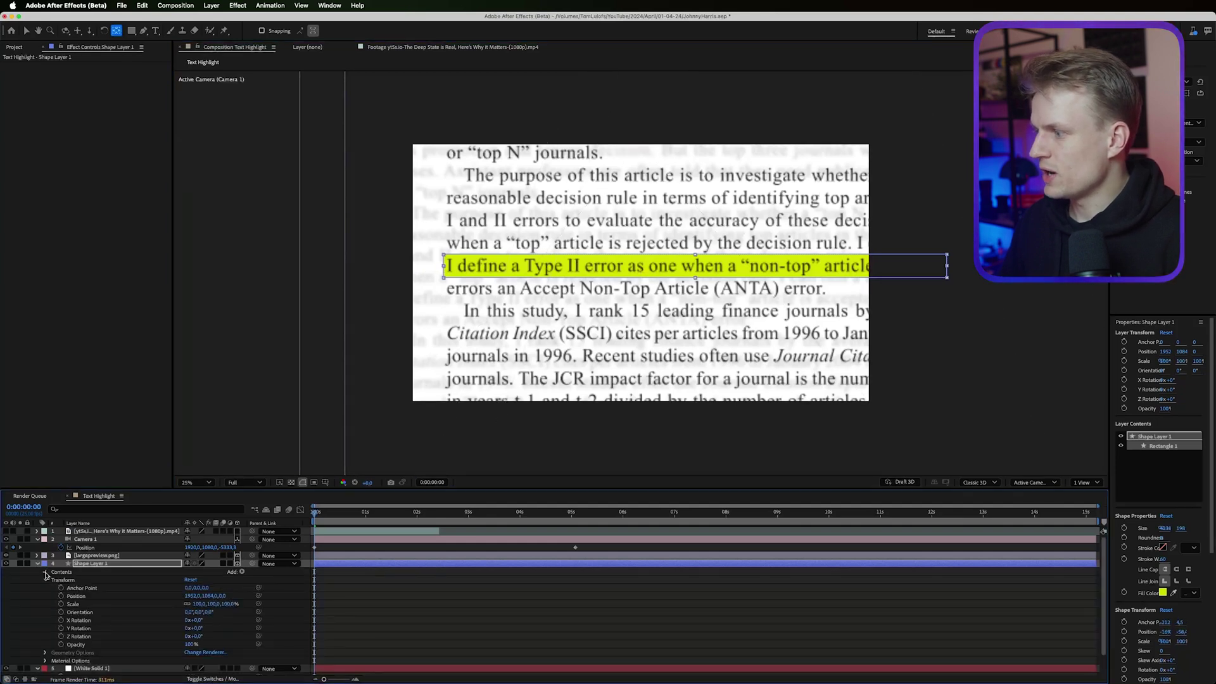
pyautogui.click(46, 573)
pyautogui.click(53, 580)
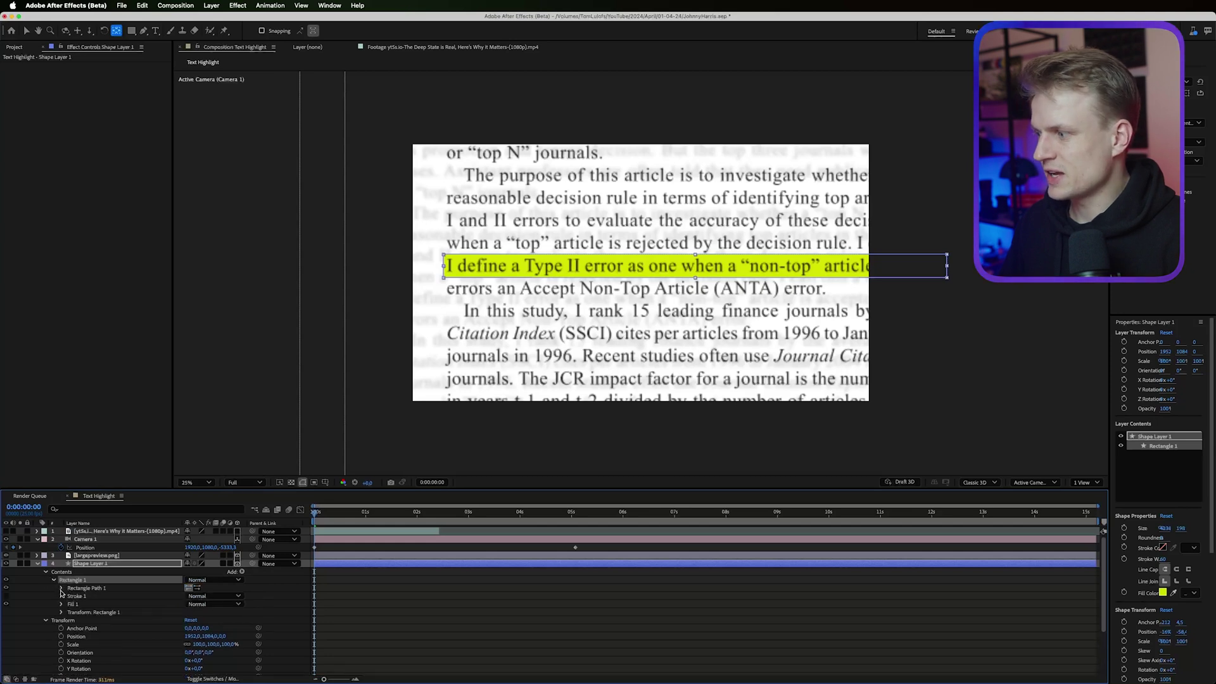
pyautogui.click(62, 612)
pyautogui.scroll(-2, 94, 608)
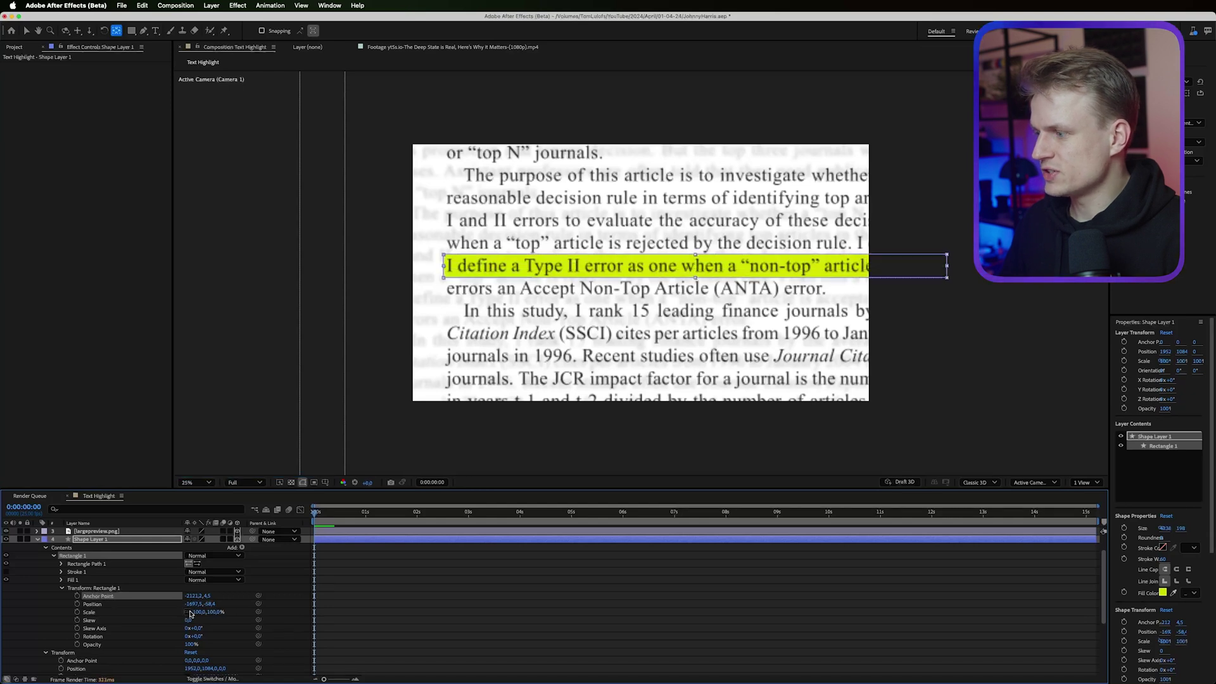
pyautogui.moveTo(213, 611)
pyautogui.mouseDown()
pyautogui.moveTo(134, 609)
pyautogui.moveTo(203, 612)
pyautogui.mouseUp()
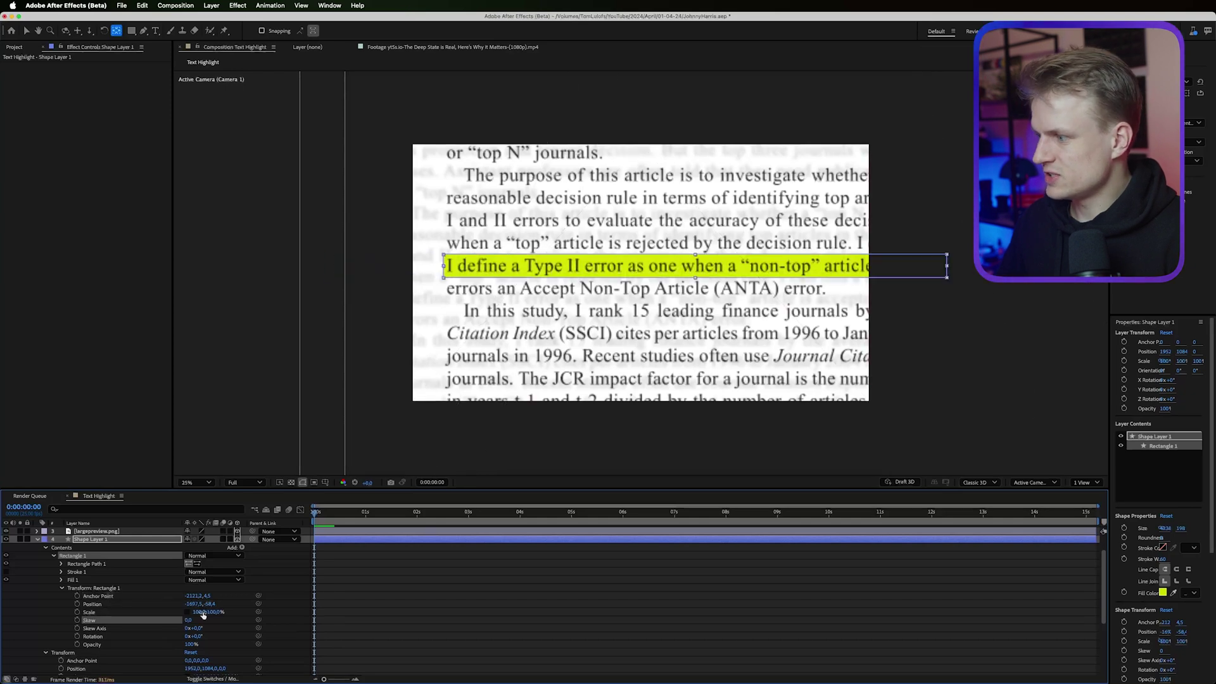
pyautogui.click(202, 612)
pyautogui.write('0')
pyautogui.press('Return')
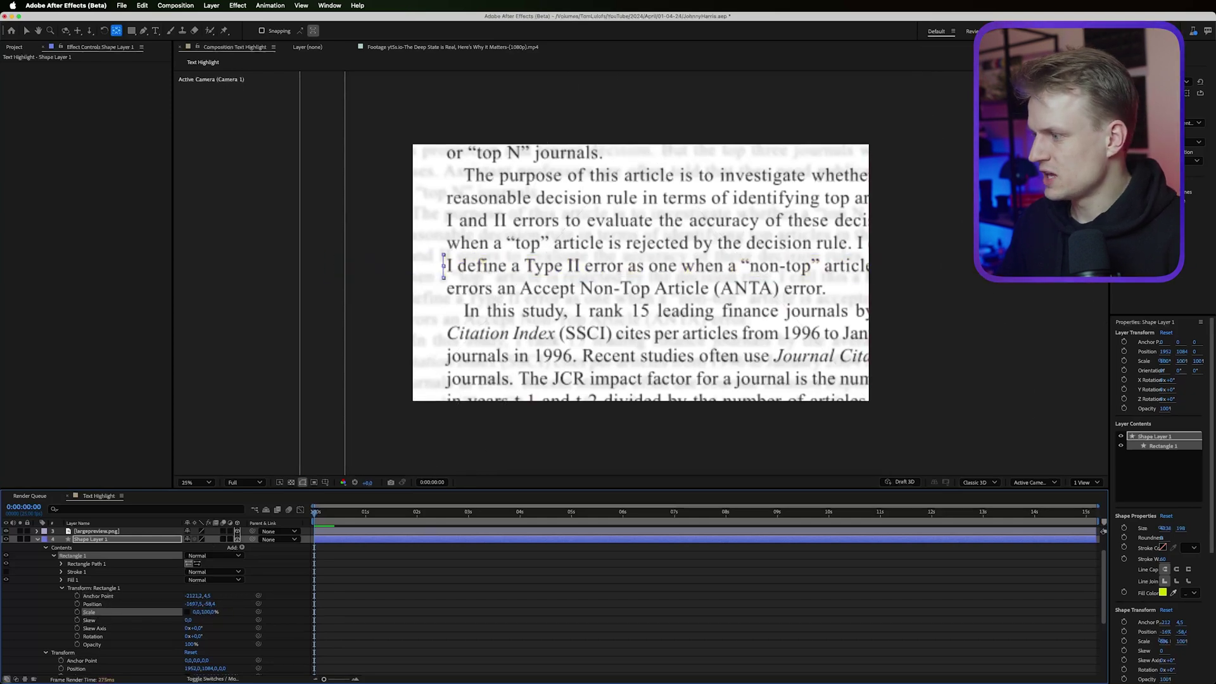
# Step: At about 1:20, keyframe Scale X to 77% so the highlight spans the line
pyautogui.moveTo(315, 515); pyautogui.dragTo(390, 518)
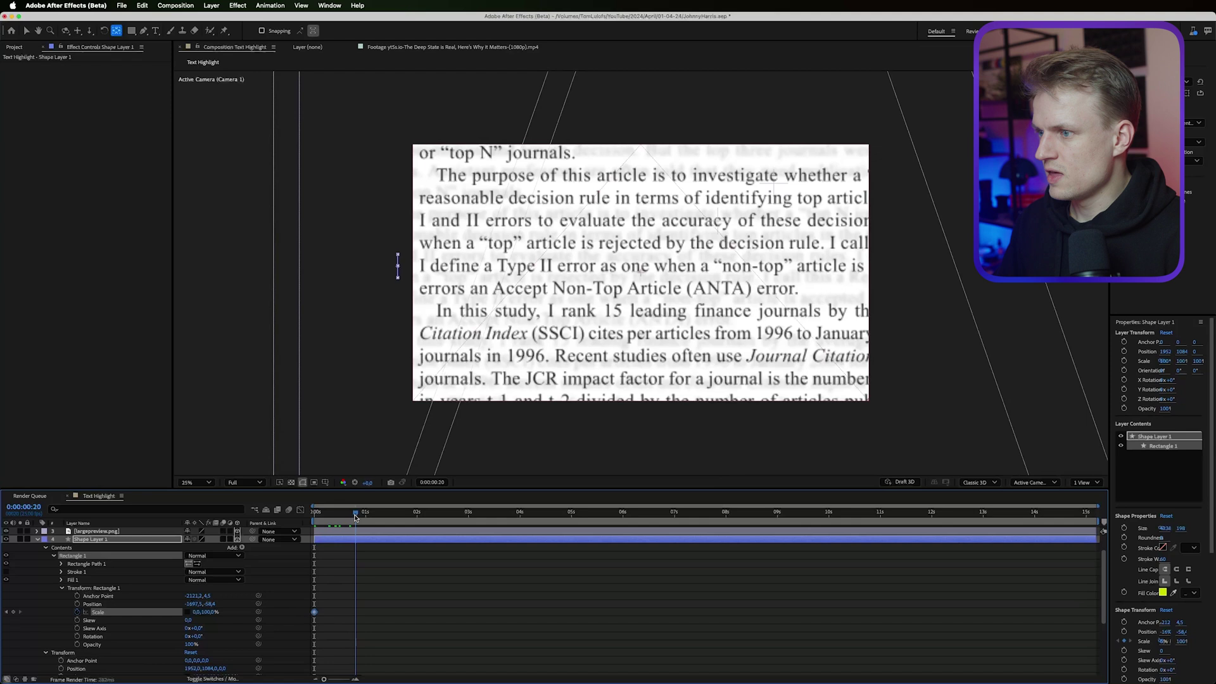
pyautogui.press('space')
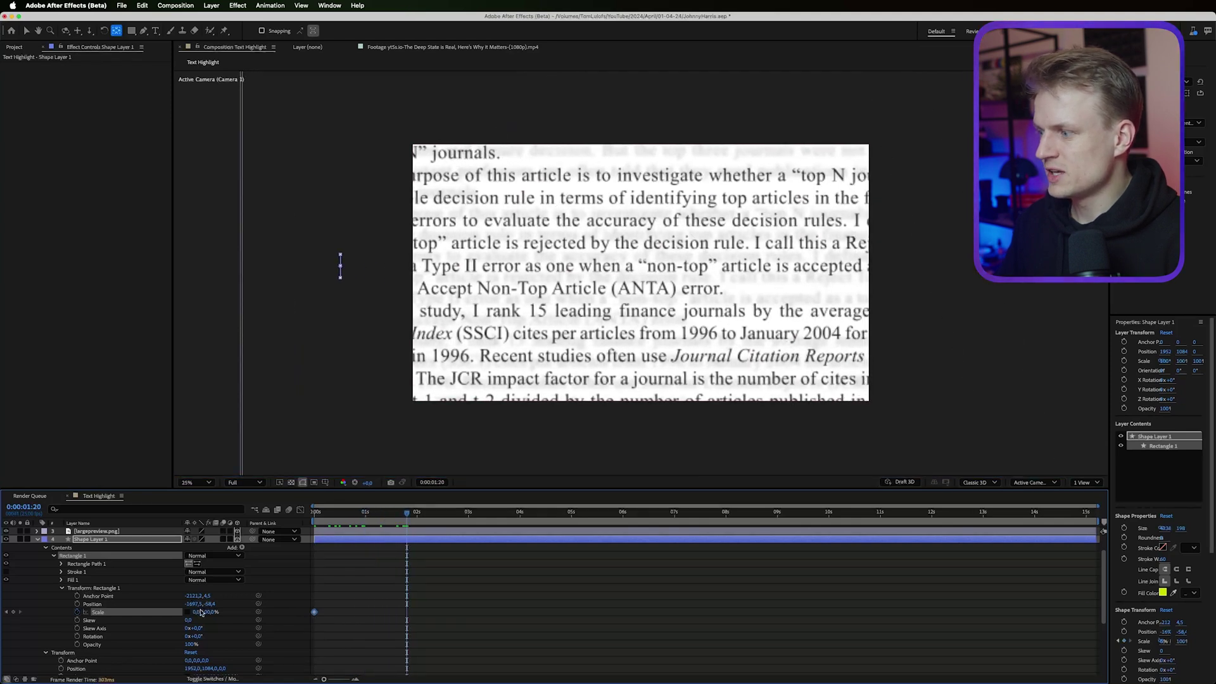
pyautogui.moveTo(199, 611)
pyautogui.mouseDown()
pyautogui.moveTo(227, 603)
pyautogui.moveTo(216, 601)
pyautogui.mouseUp()
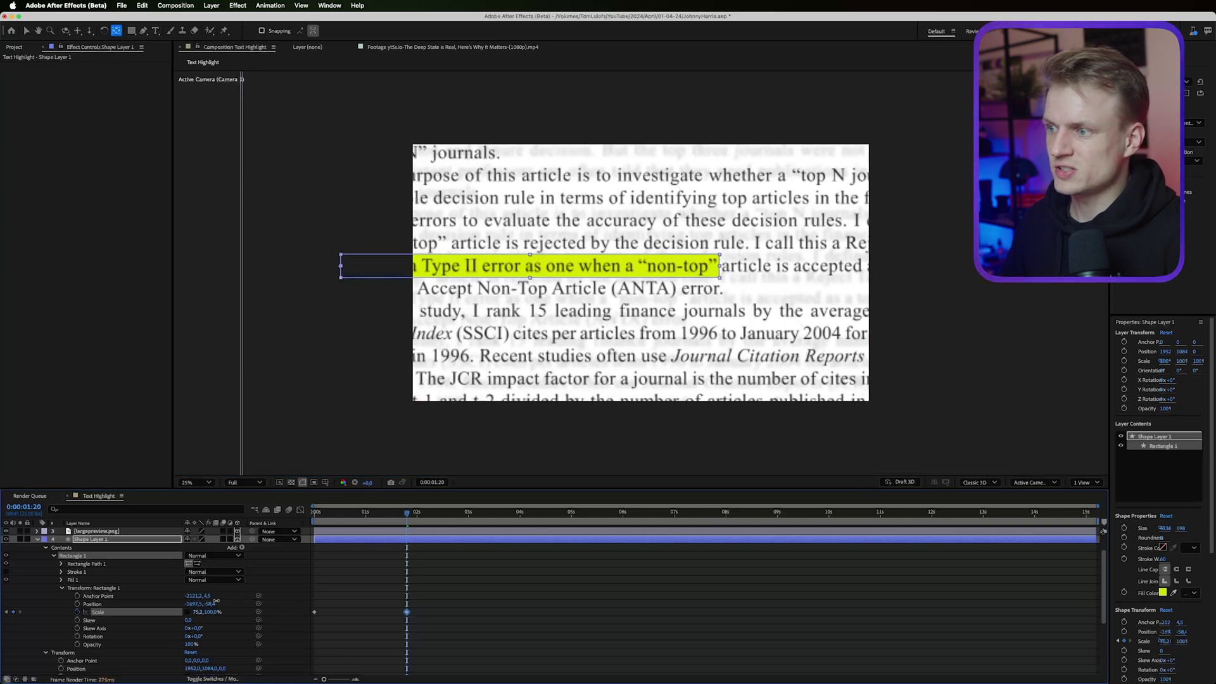
# Step: Preview the highlight animation, then apply Easy Ease to both highlight scale keyframes
pyautogui.click(366, 581)
pyautogui.press('space')
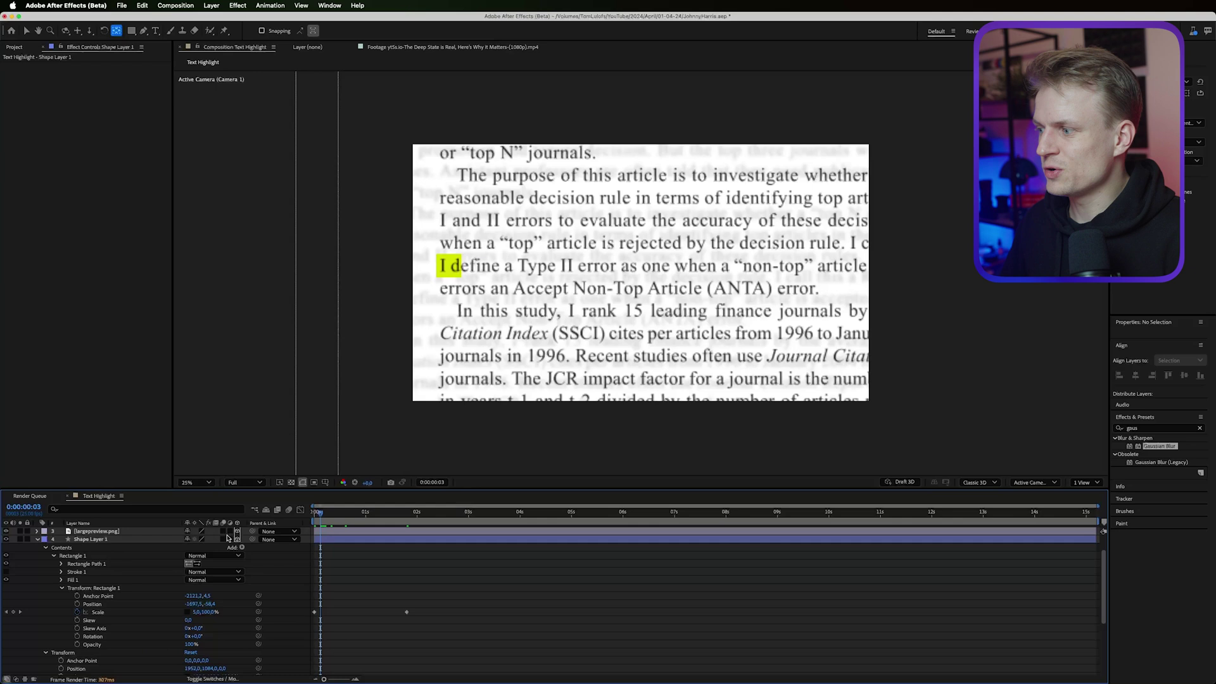
pyautogui.click(223, 539)
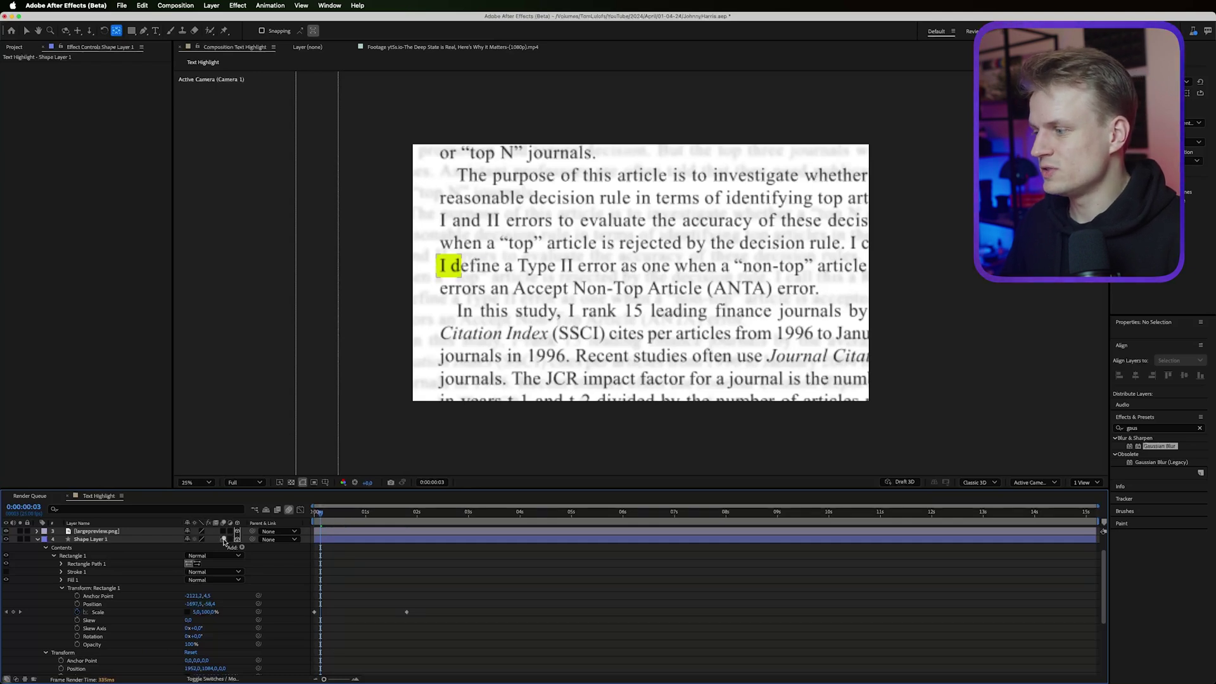
pyautogui.moveTo(498, 590); pyautogui.dragTo(314, 614)
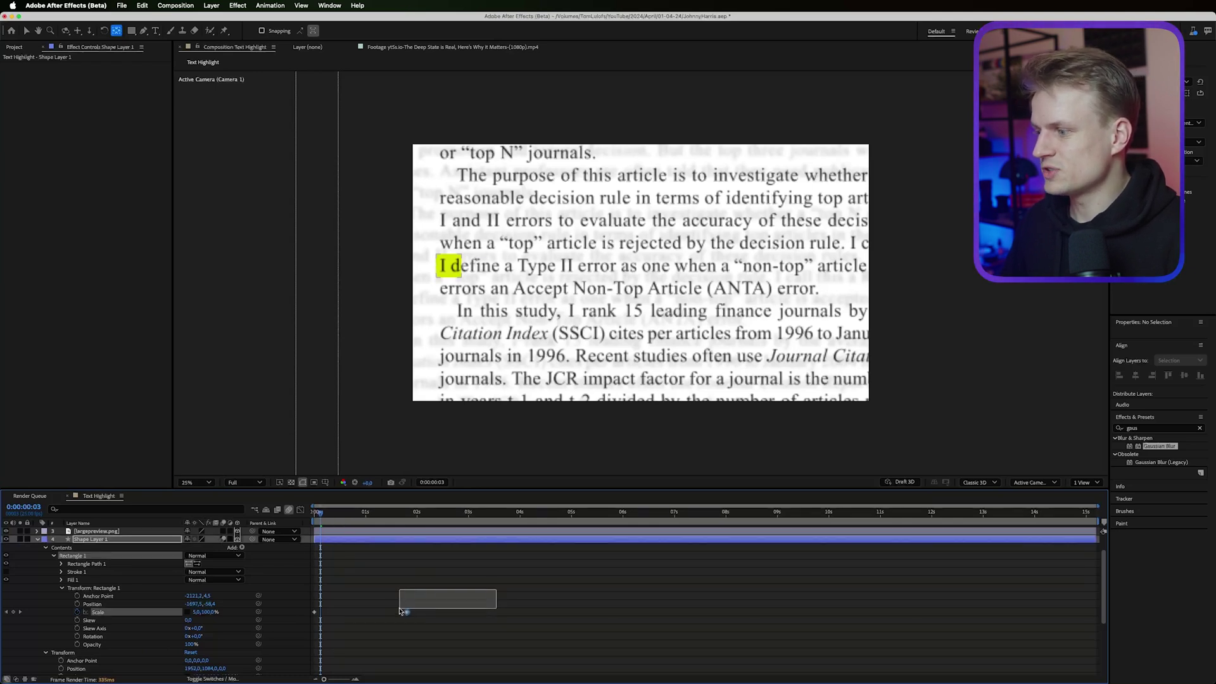
pyautogui.rightClick(315, 613)
pyautogui.moveTo(368, 673)
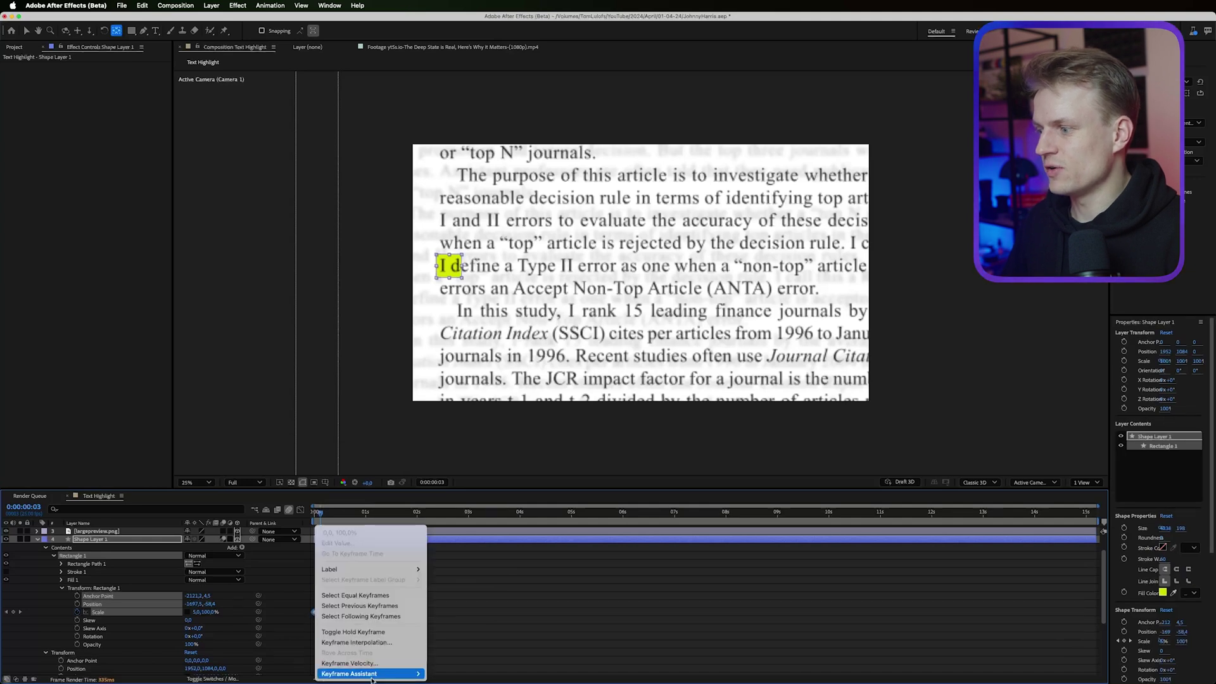
pyautogui.click(443, 611)
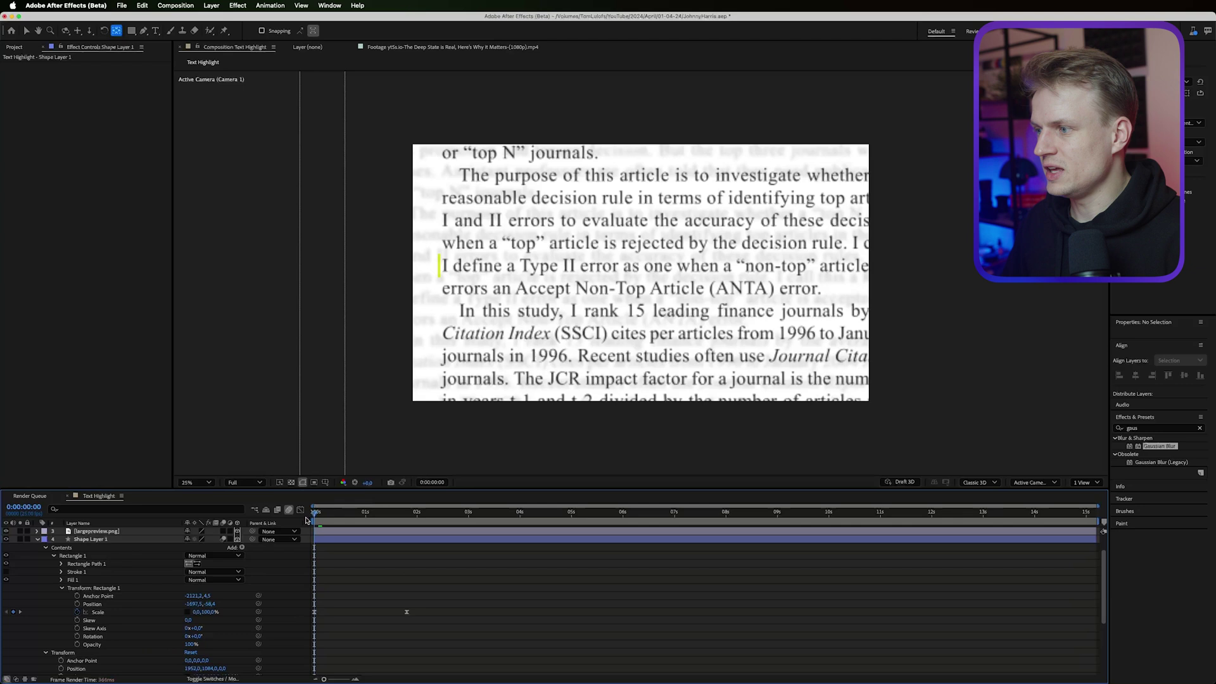
pyautogui.moveTo(322, 518); pyautogui.dragTo(298, 507)
pyautogui.click(301, 509)
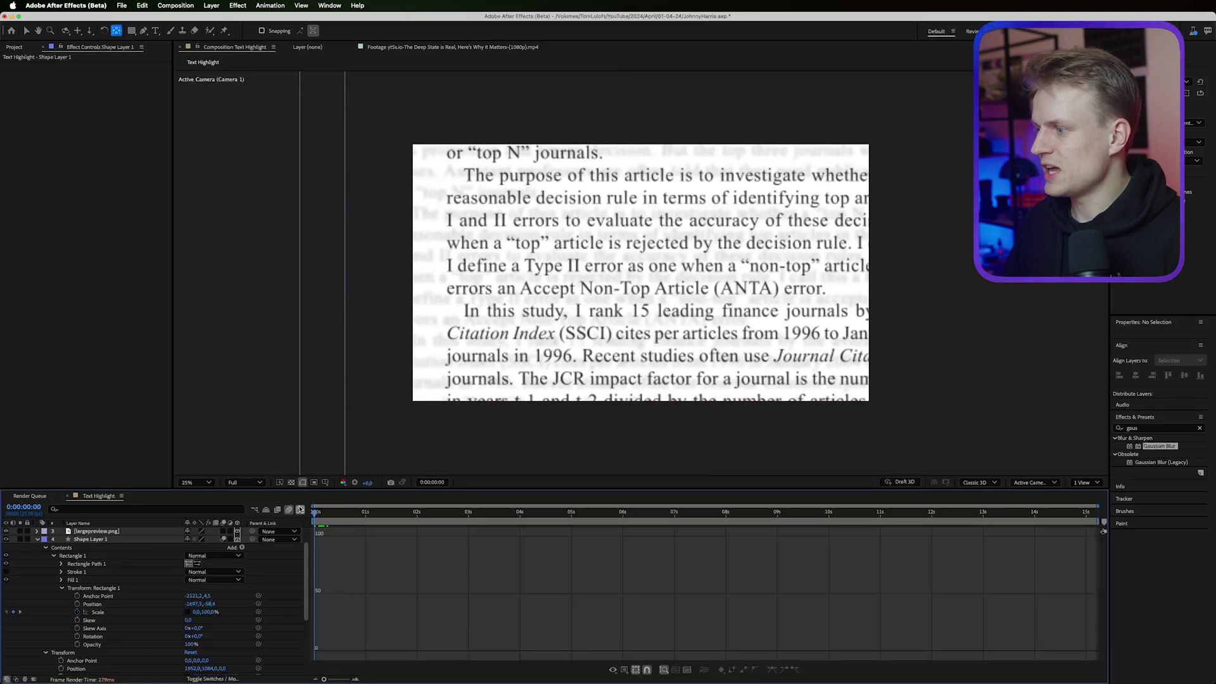
# Step: Apply Easy Ease to the camera position keyframes to smooth the pan's ending
pyautogui.click(38, 540)
pyautogui.click(84, 547)
pyautogui.rightClick(314, 547)
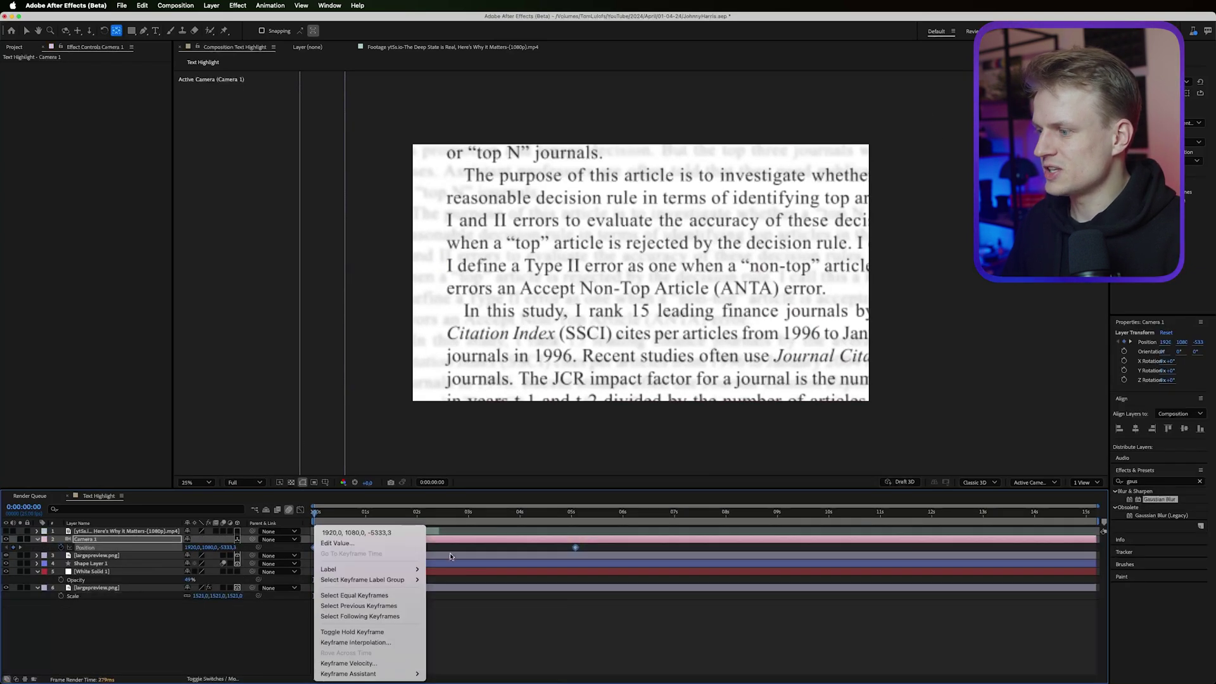
pyautogui.click(480, 624)
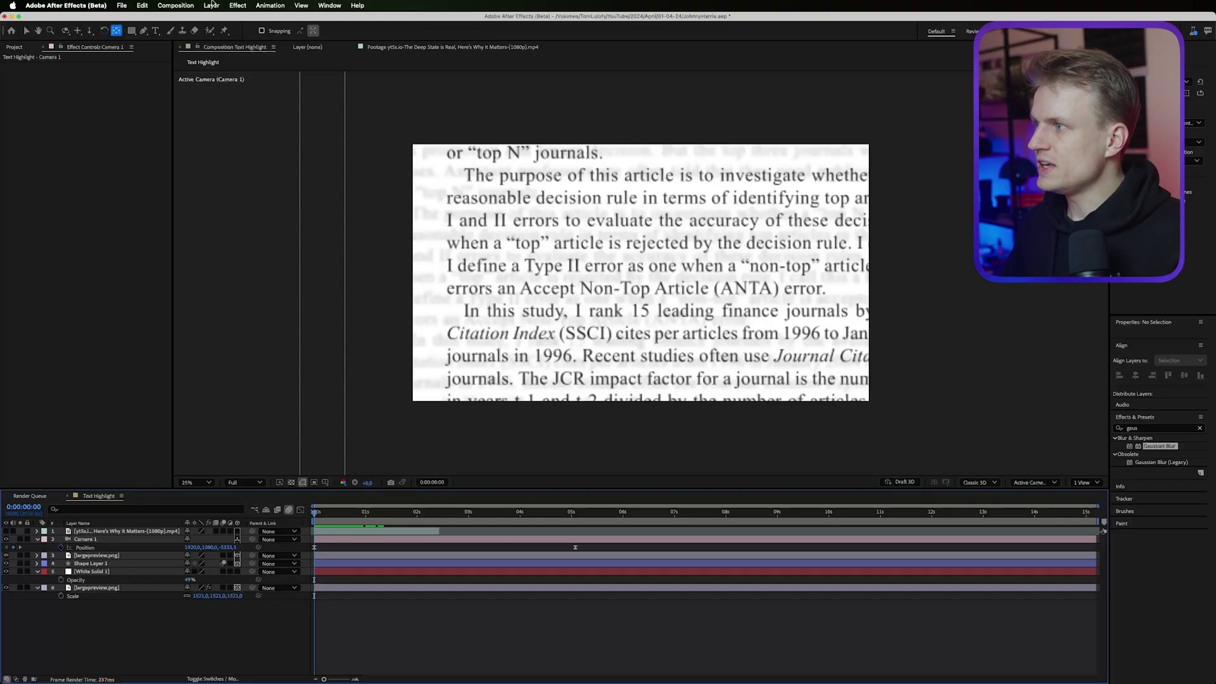
# Step: Add a new adjustment layer on top with Gaussian Blur applied
pyautogui.click(209, 5)
pyautogui.moveTo(211, 19)
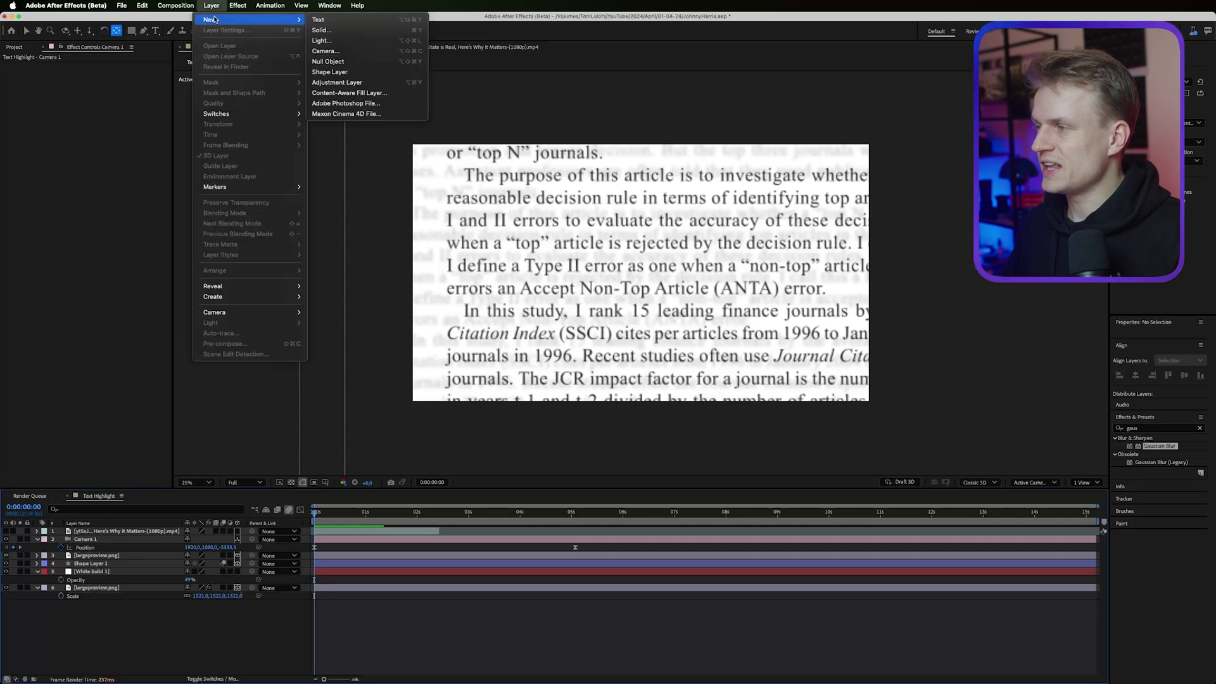
pyautogui.click(337, 83)
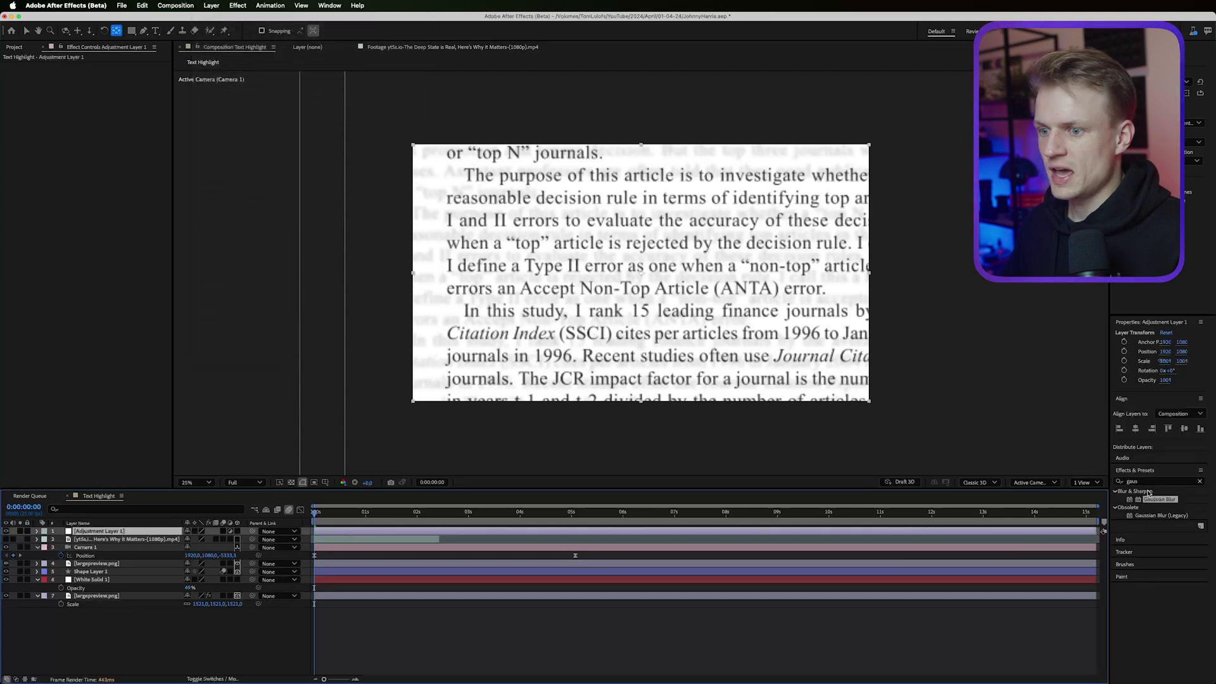
pyautogui.moveTo(1152, 499)
pyautogui.mouseDown()
pyautogui.moveTo(1017, 518)
pyautogui.moveTo(1005, 534)
pyautogui.mouseUp()
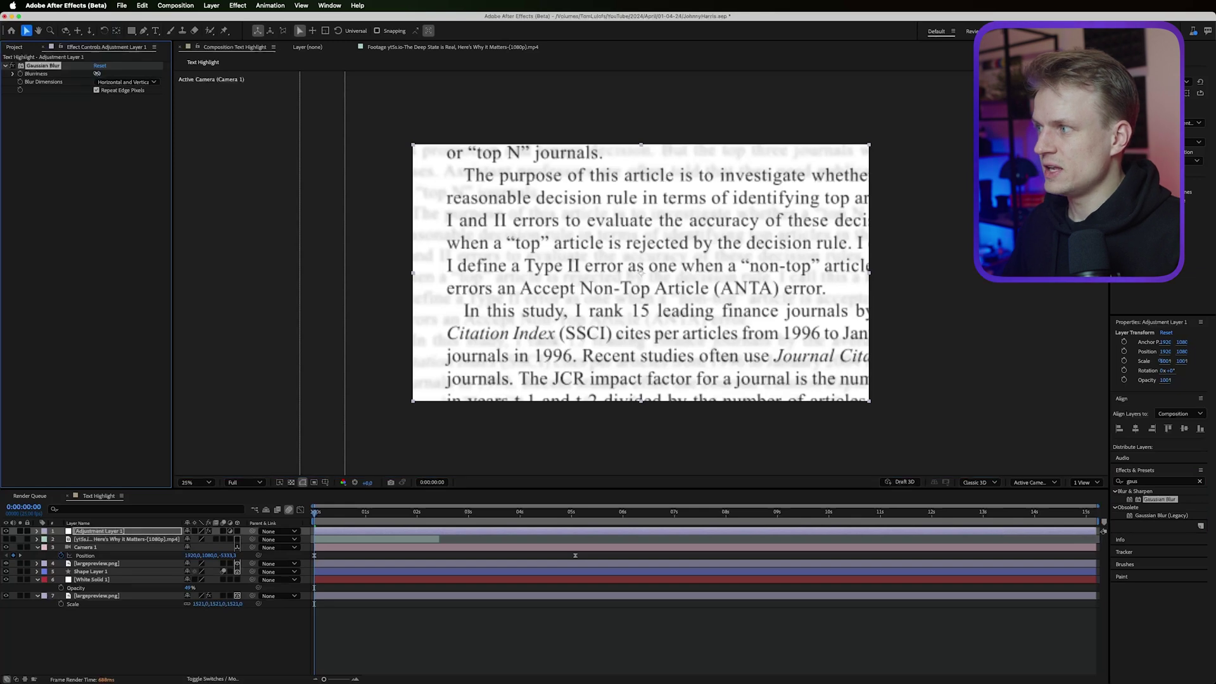
# Step: Set the Gaussian Blur blurriness to 70
pyautogui.click(98, 74)
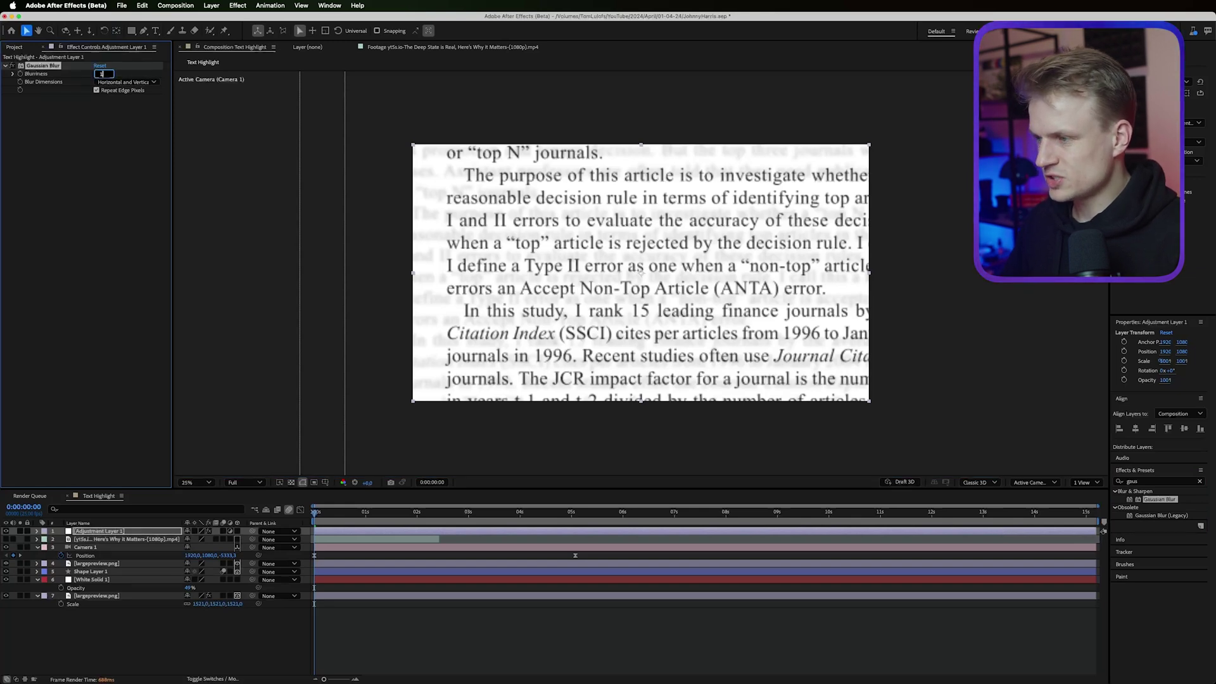
pyautogui.write('10')
pyautogui.press('Return')
pyautogui.click(99, 74)
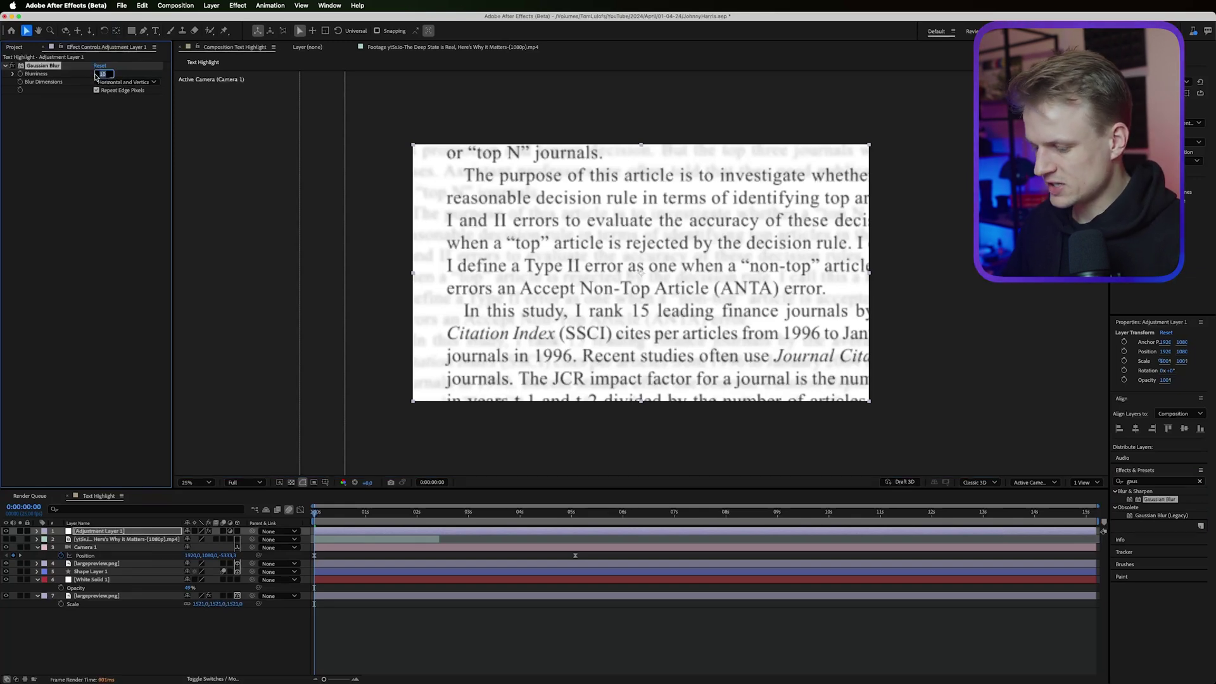
pyautogui.write('30')
pyautogui.click(97, 75)
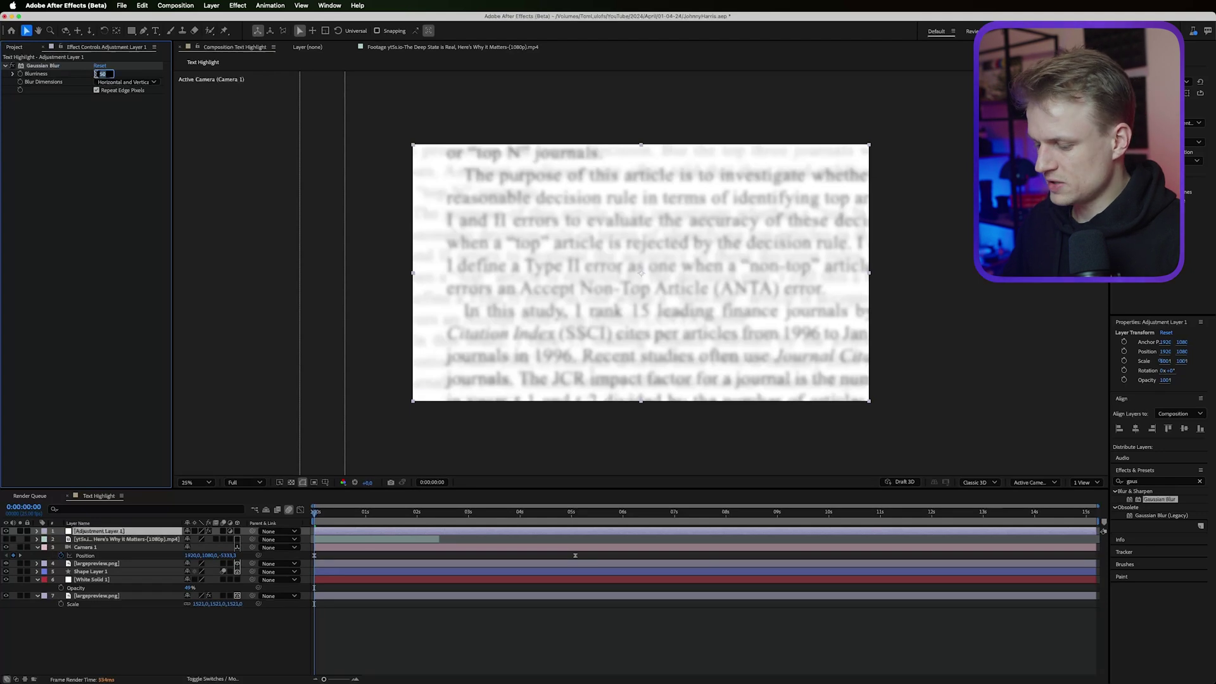
pyautogui.write('0')
pyautogui.press('Return')
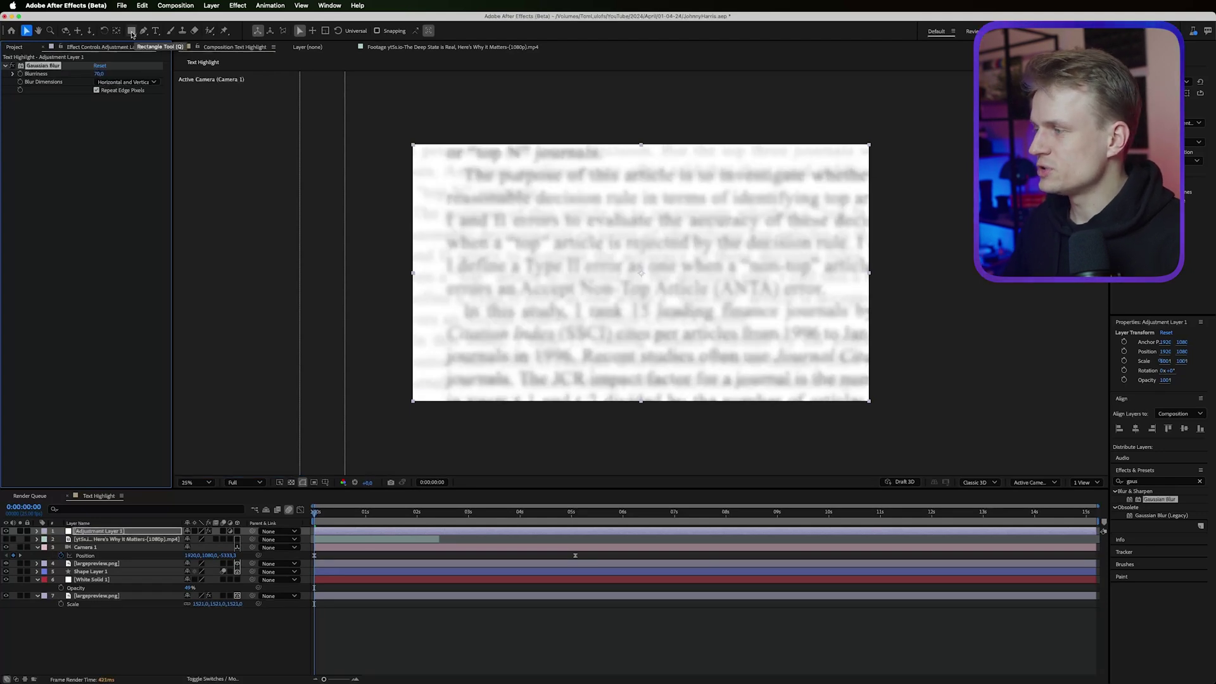
# Step: Draw a Subtract rectangle mask over the 'I define a Type II error' line
pyautogui.click(132, 32)
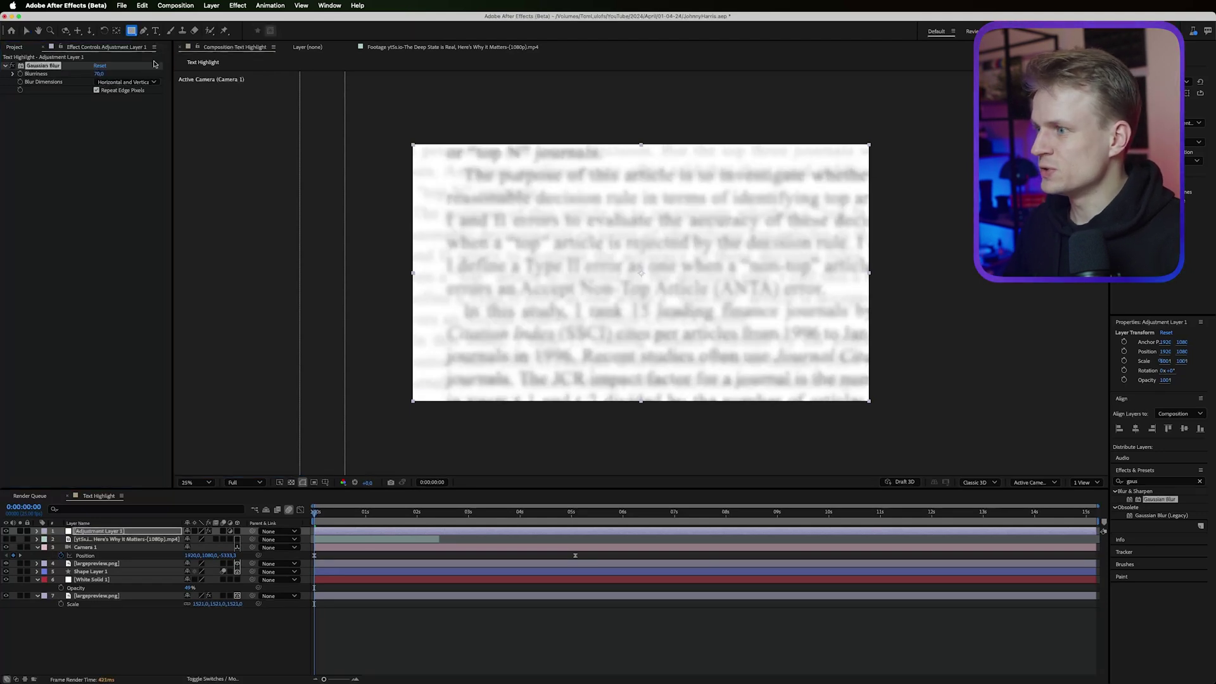
pyautogui.moveTo(394, 246); pyautogui.dragTo(891, 280)
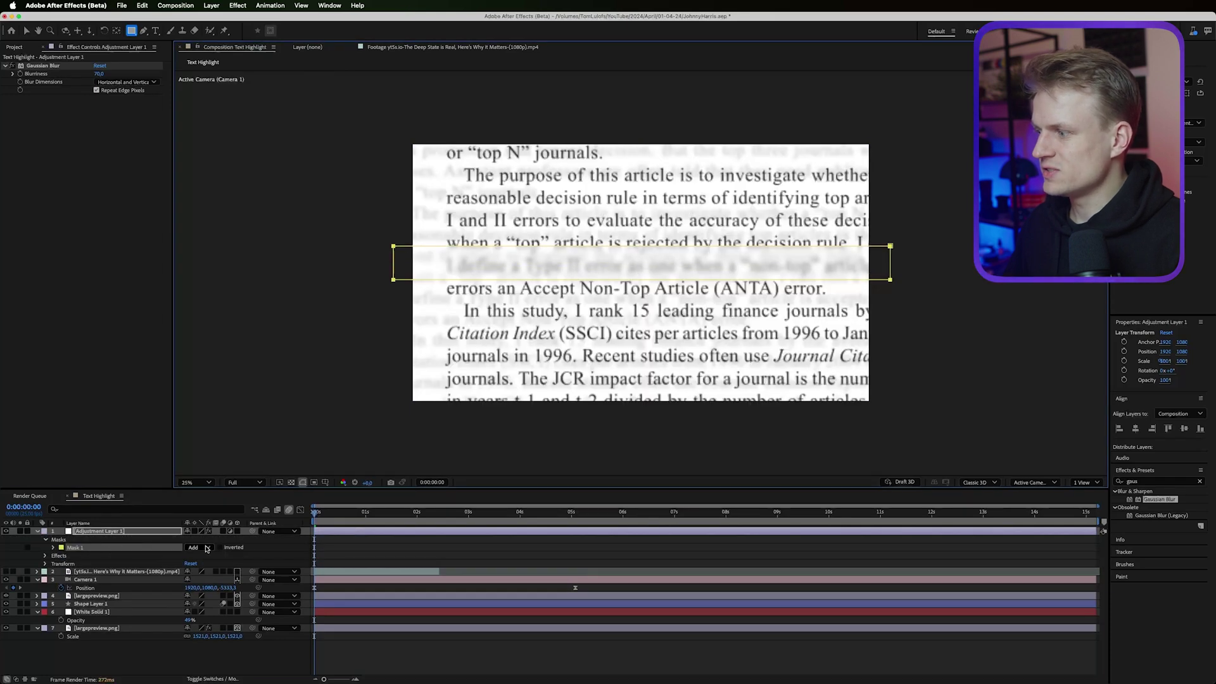
pyautogui.click(198, 547)
pyautogui.click(203, 576)
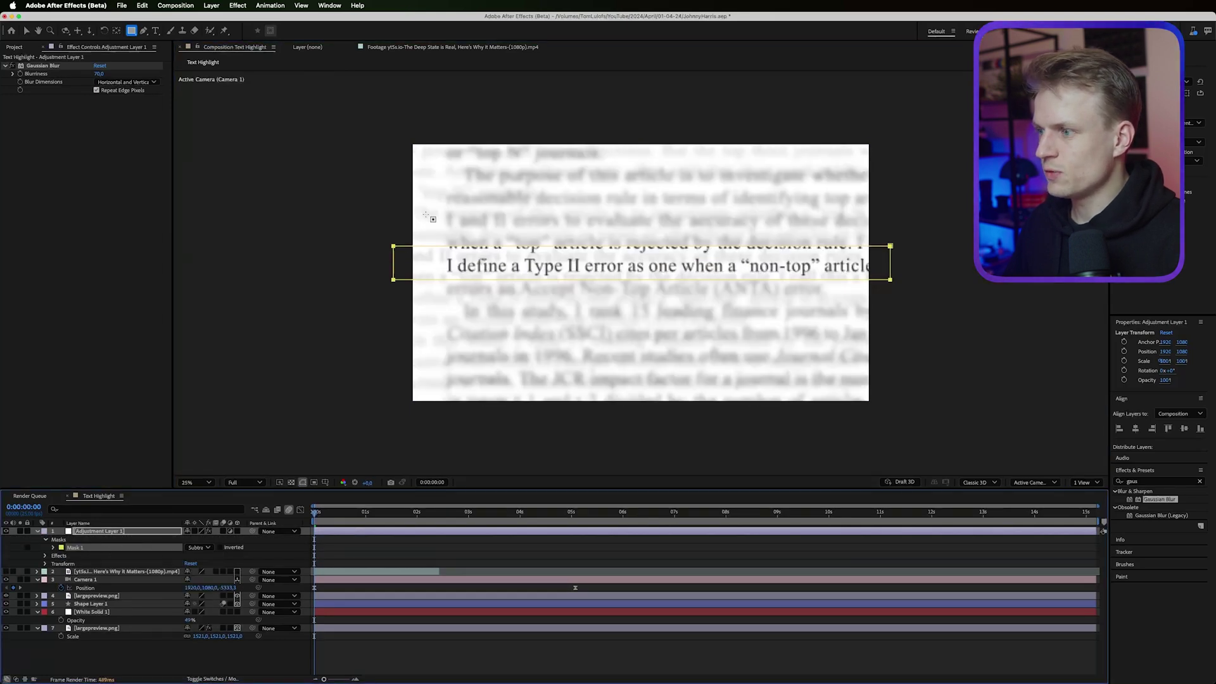
pyautogui.press('v')
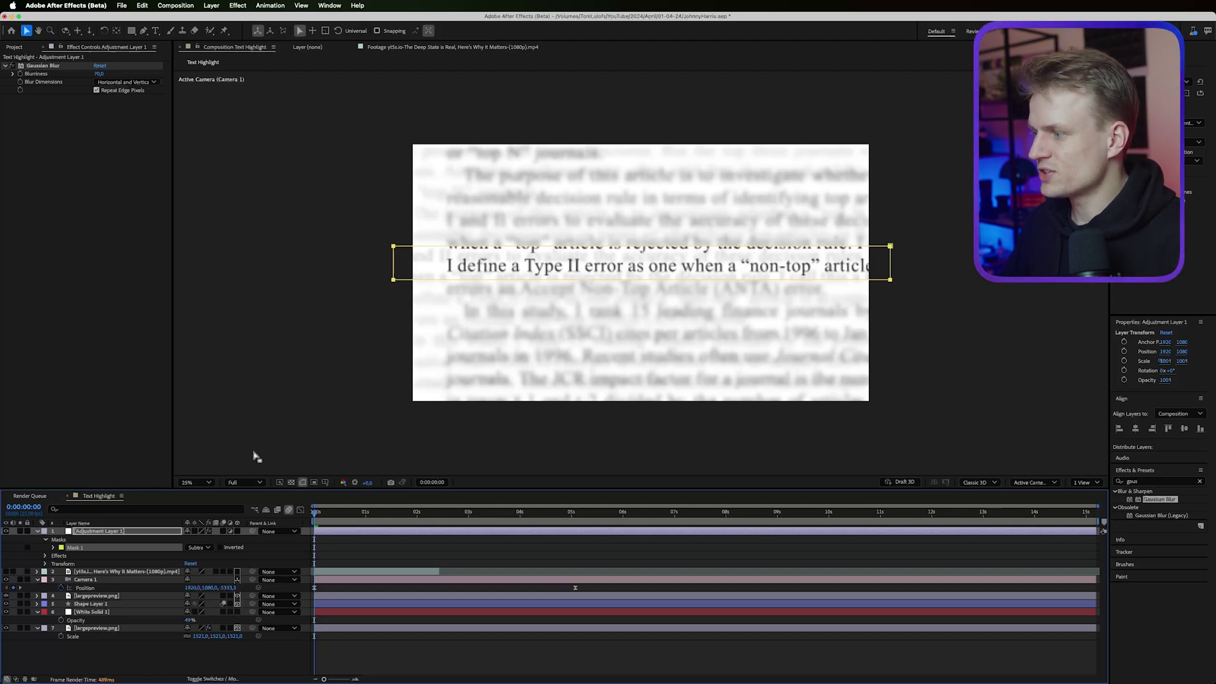
# Step: Give the mask a 200-pixel feather and shift its bottom edge slightly
pyautogui.press('f')
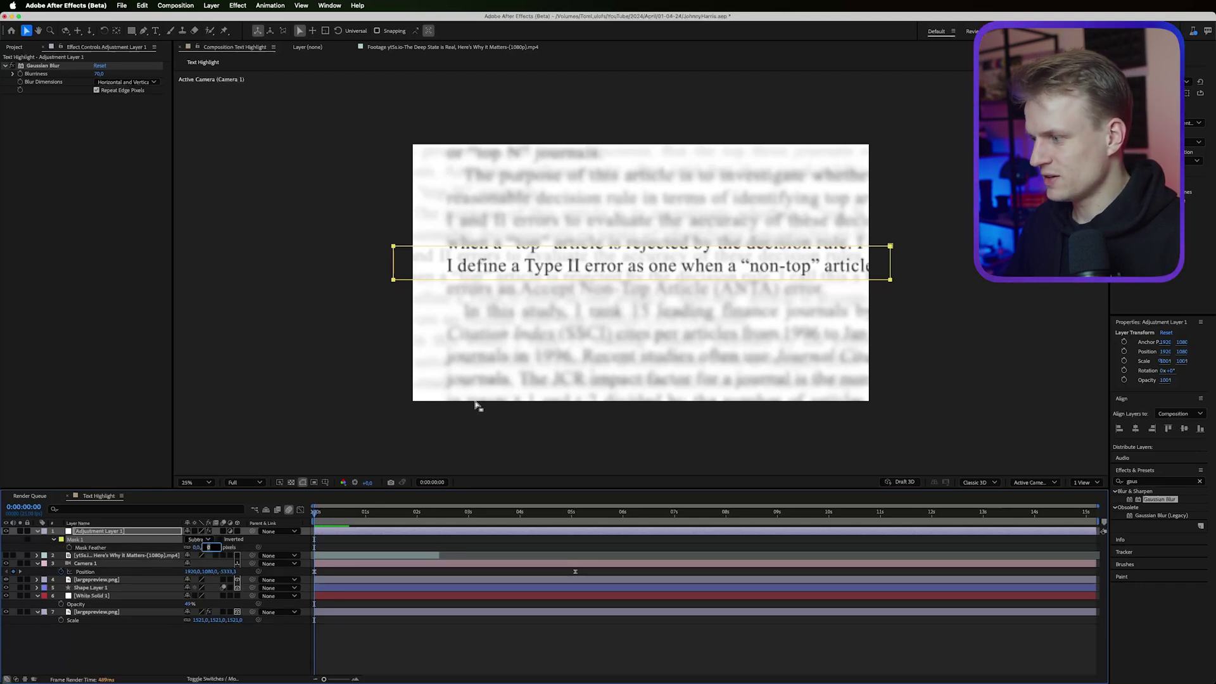
pyautogui.write('50')
pyautogui.press('Return')
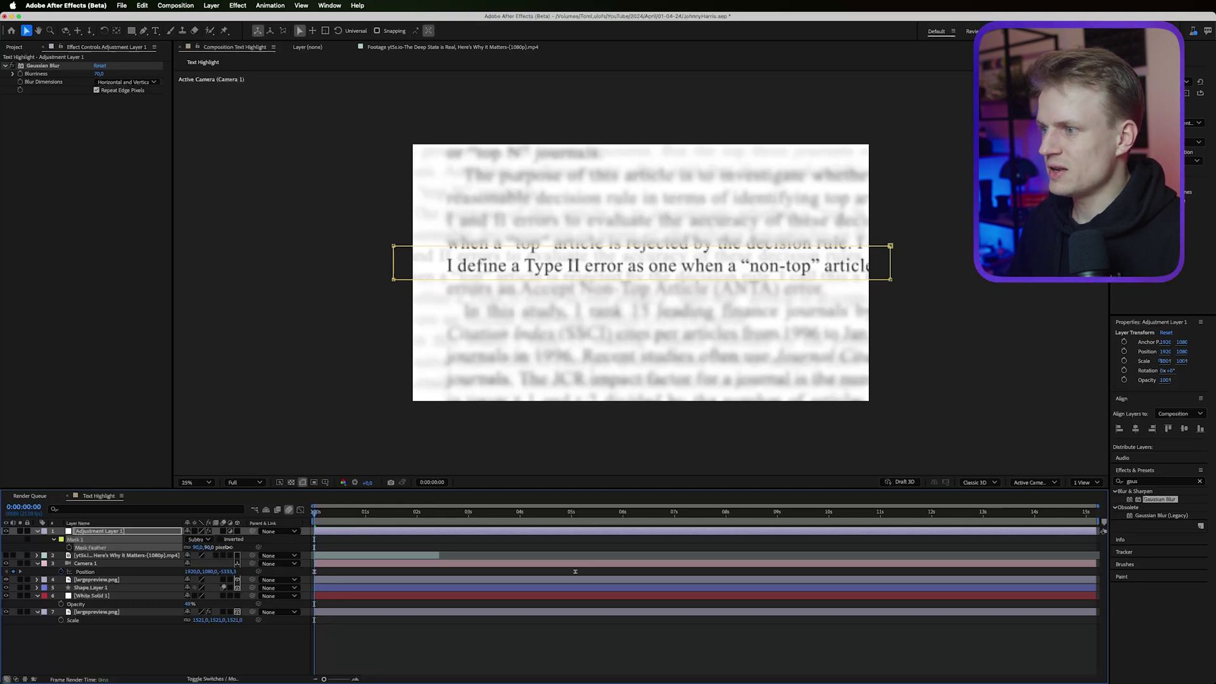
pyautogui.moveTo(223, 547); pyautogui.dragTo(254, 547)
pyautogui.scroll(2, 769, 244)
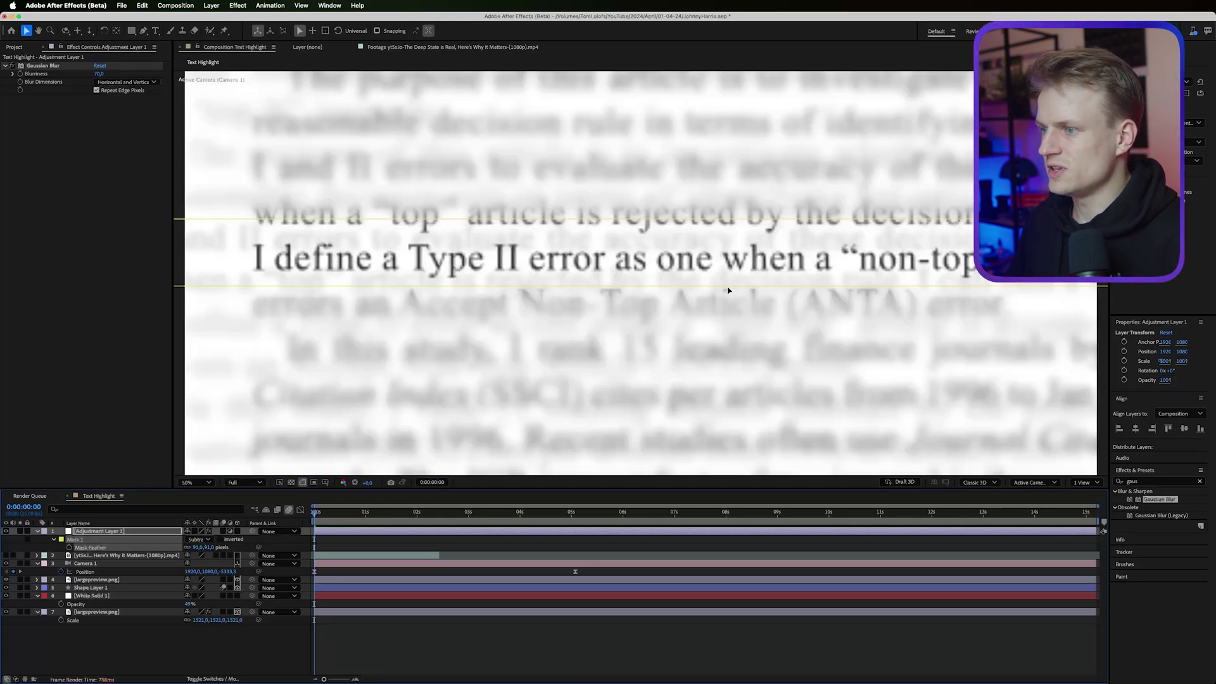
pyautogui.press(',')
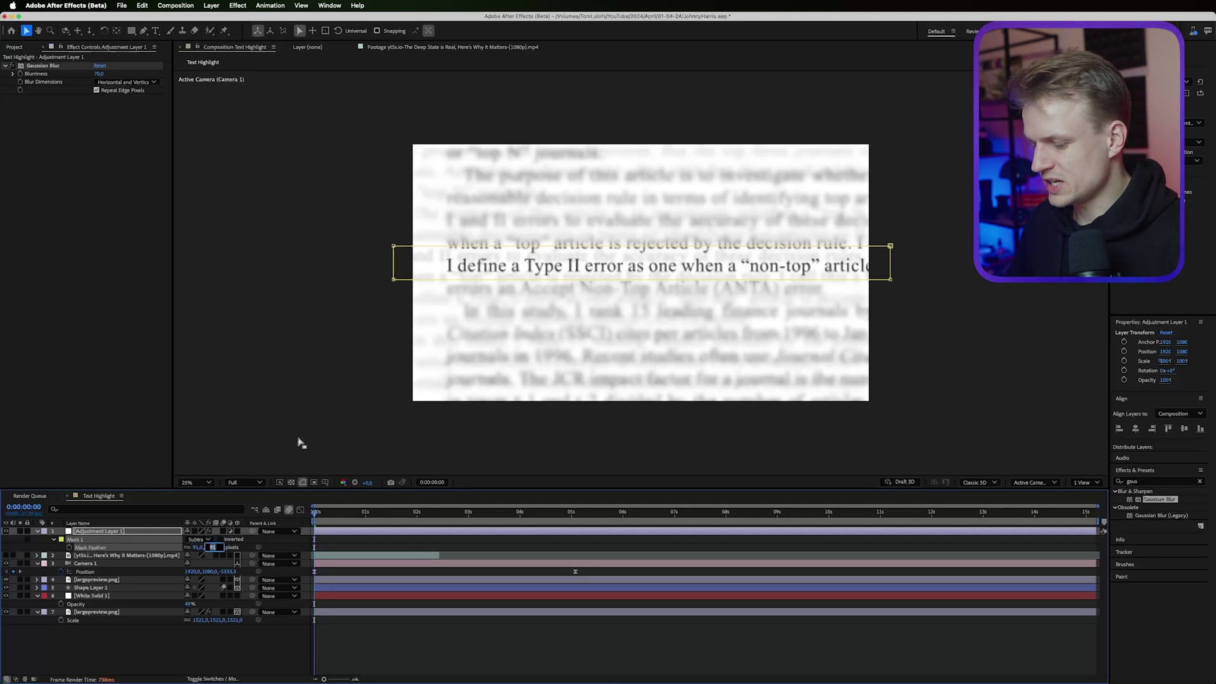
pyautogui.write('200')
pyautogui.press('Return')
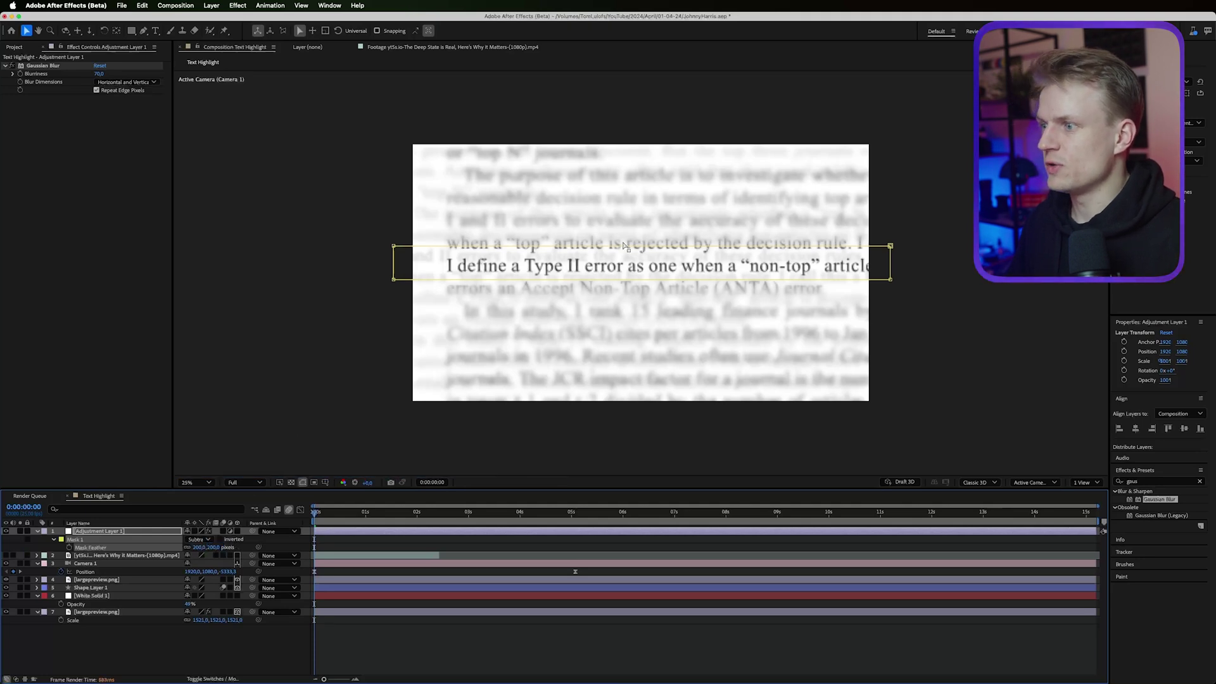
pyautogui.click(631, 279)
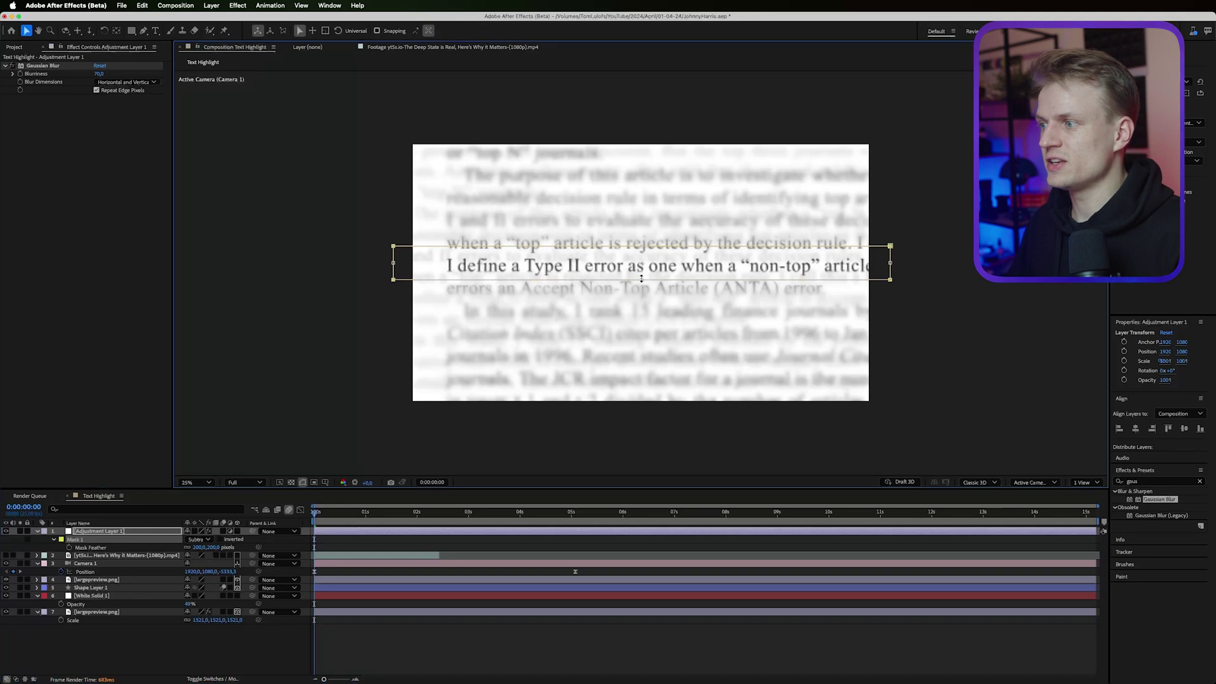
pyautogui.moveTo(642, 278); pyautogui.dragTo(643, 247)
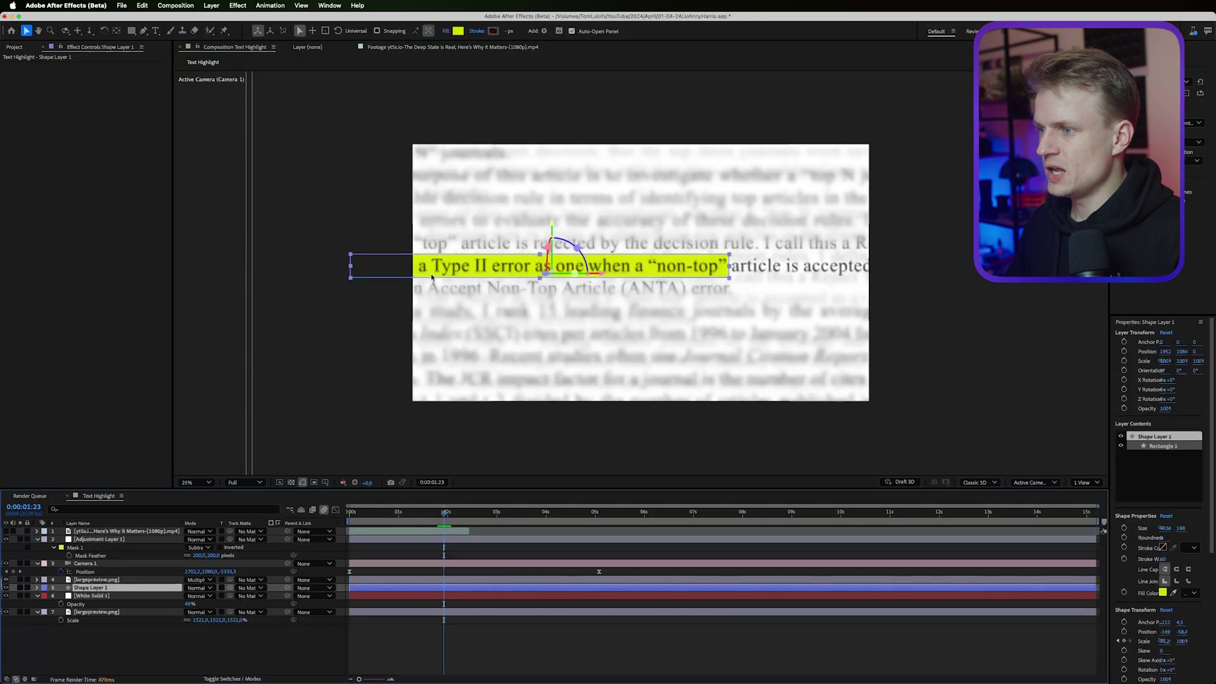
# Step: Set Shape Layer 1's blending mode to Multiply and preview at 2:01
pyautogui.scroll(2, 551, 262)
pyautogui.scroll(2, 545, 259)
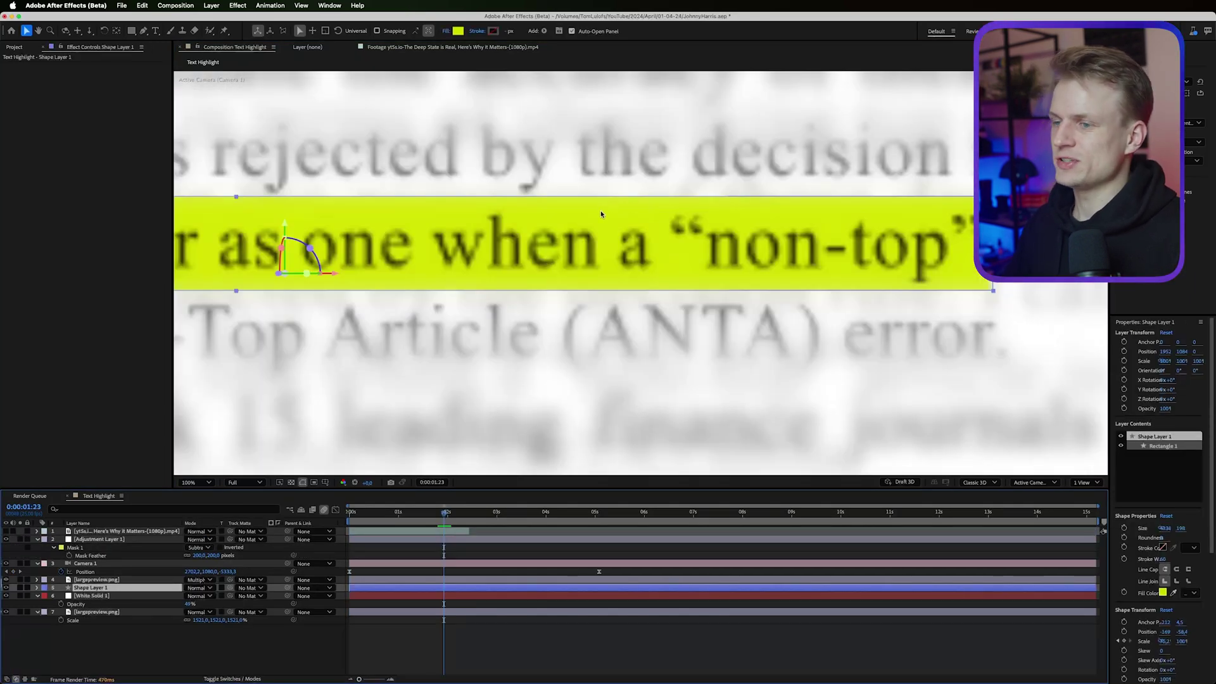
pyautogui.click(211, 589)
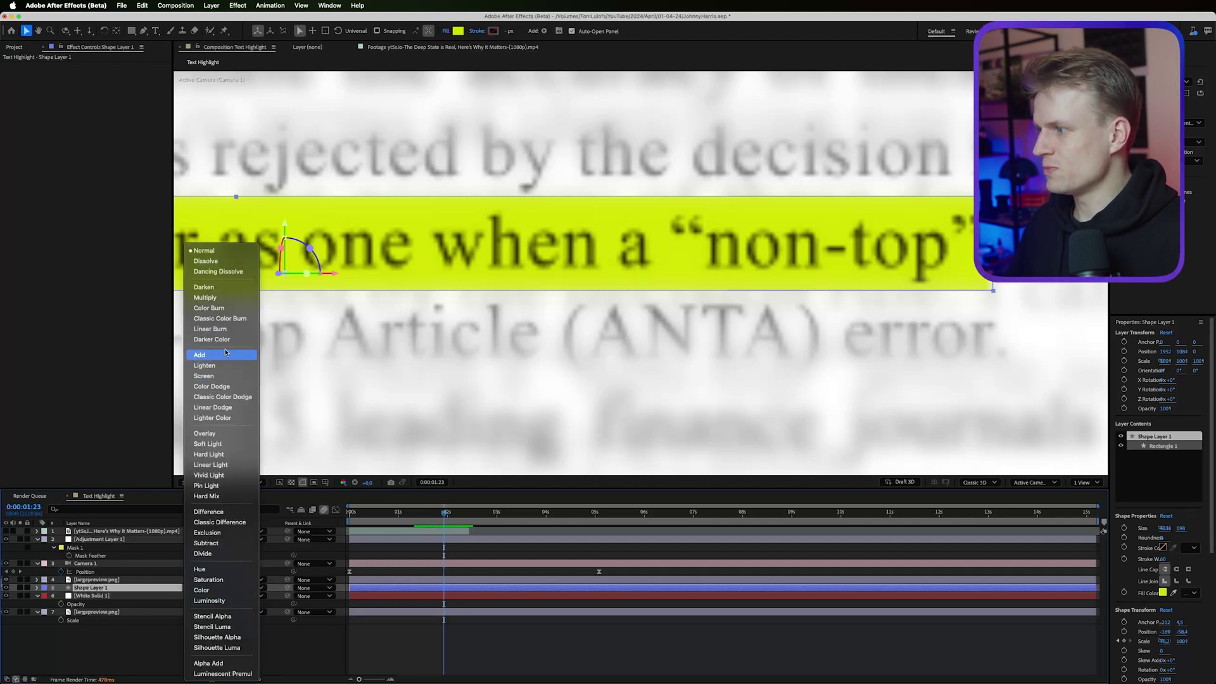
pyautogui.click(218, 299)
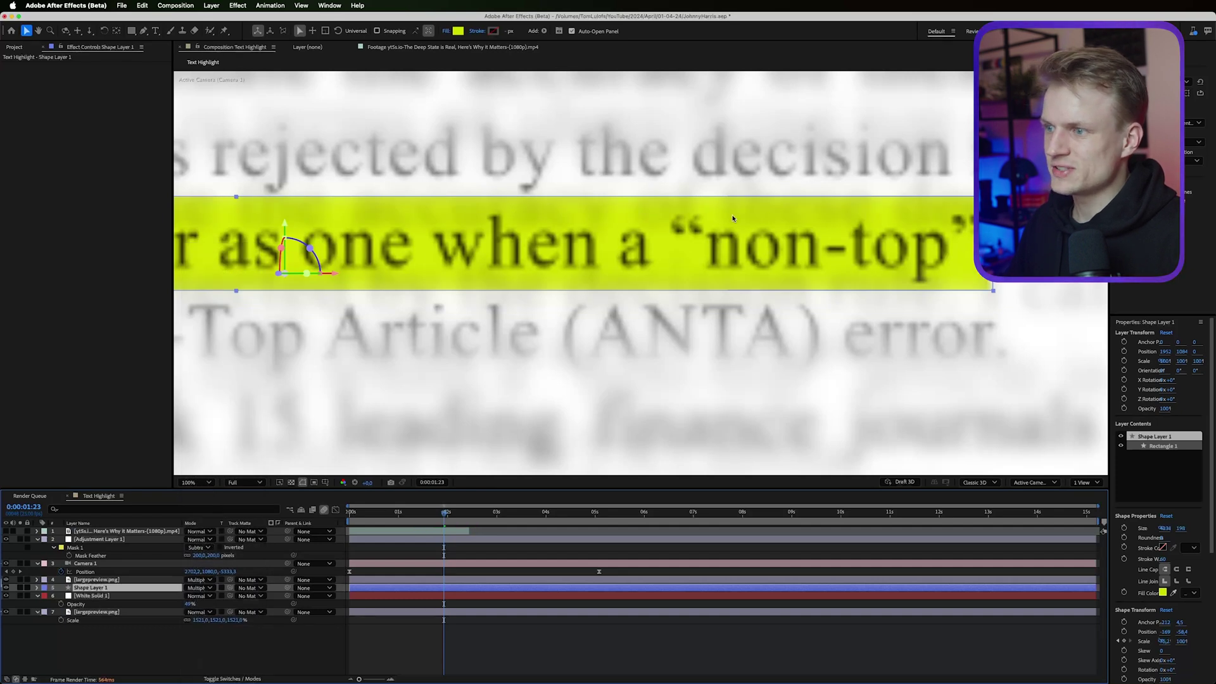
pyautogui.press(',')
pyautogui.press(',')
pyautogui.press(',')
pyautogui.press(',')
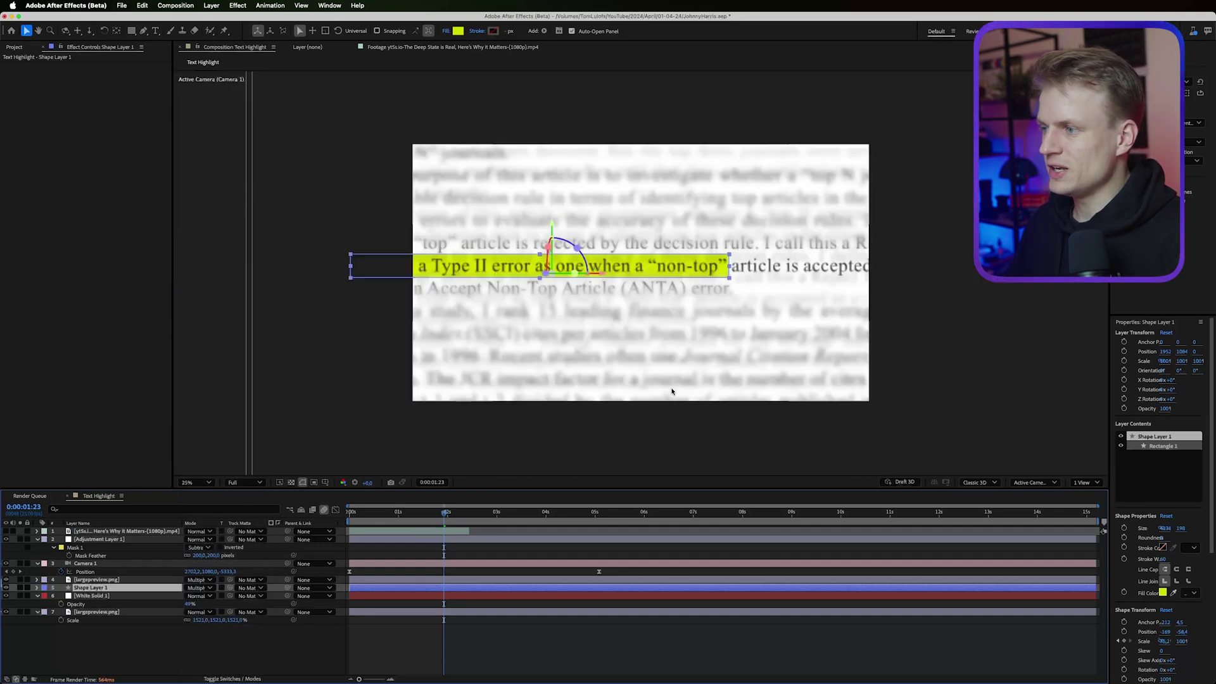
pyautogui.press('.')
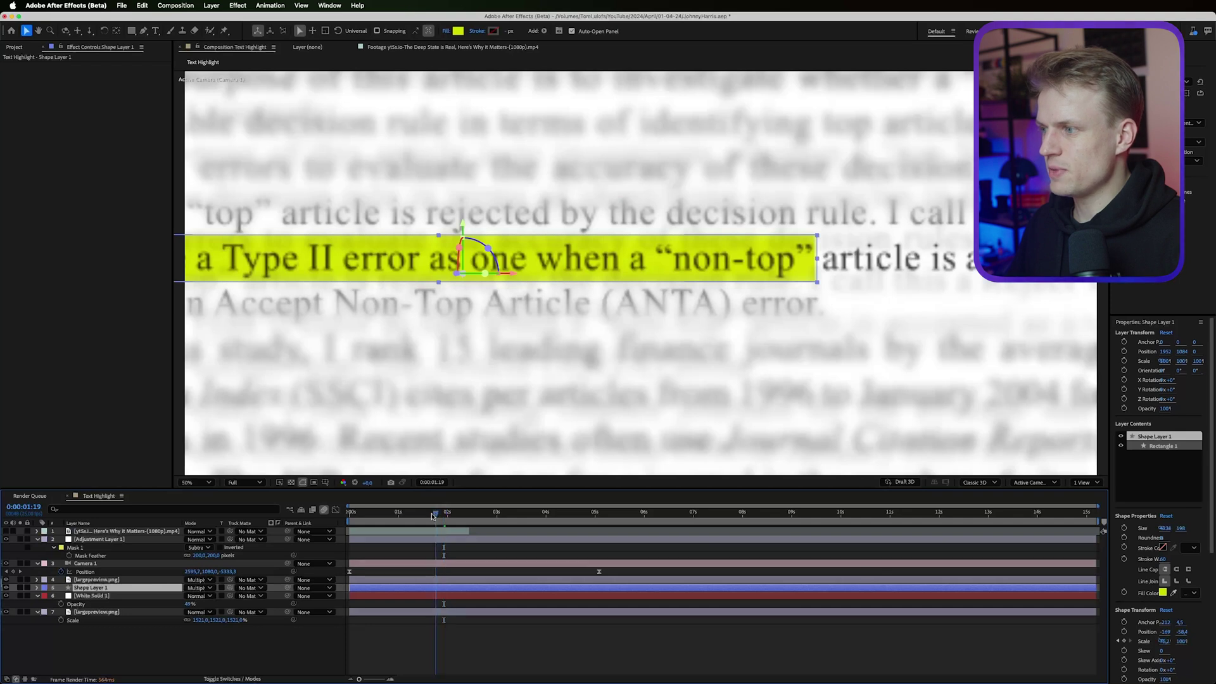
pyautogui.moveTo(433, 516); pyautogui.dragTo(449, 514)
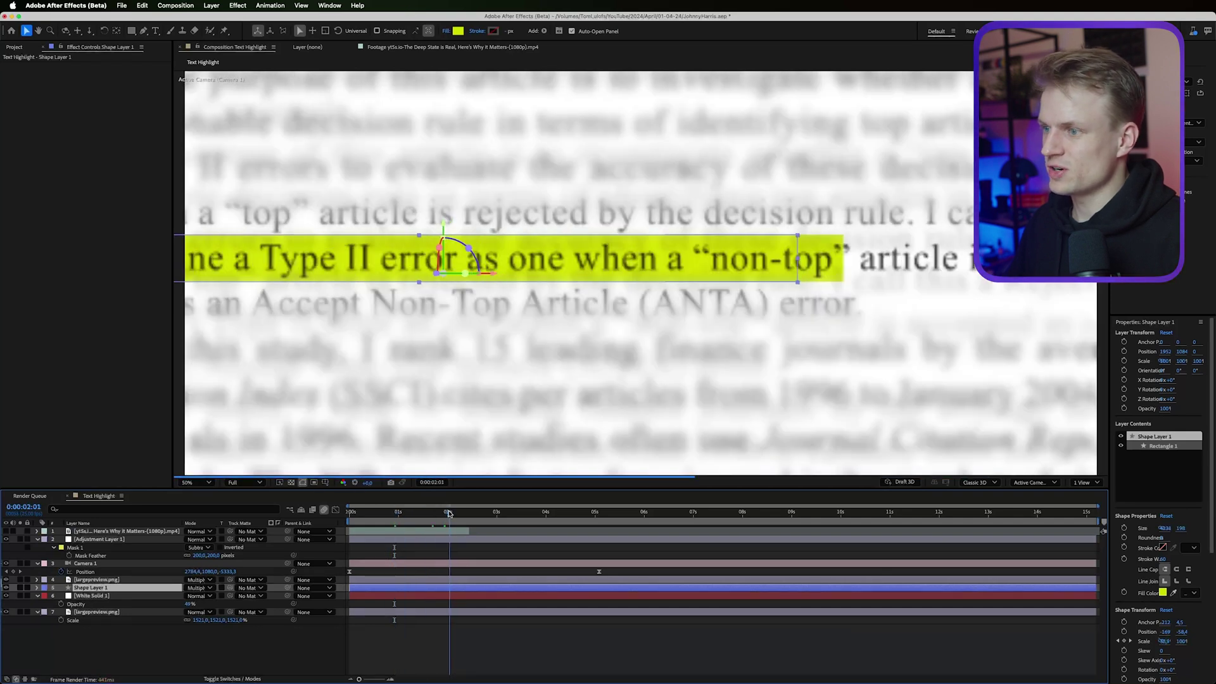